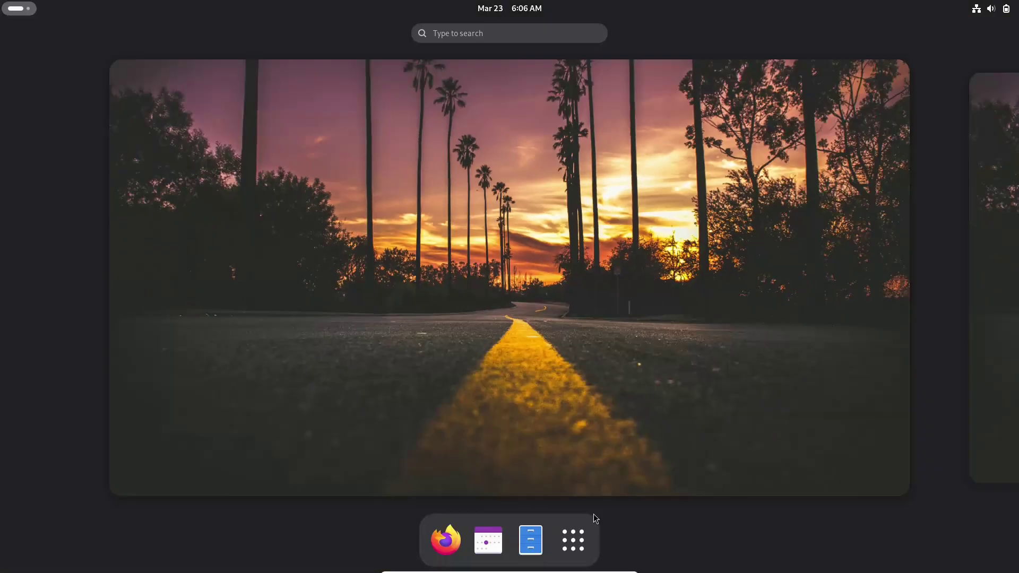
- Open the Fedora GNOME Activities overview and app grid
click(573, 536)
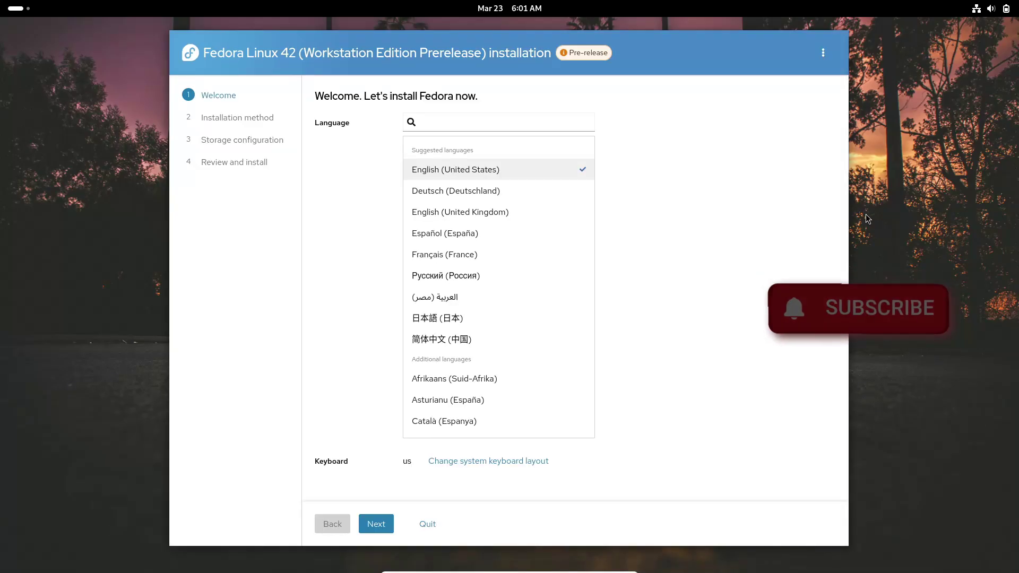
click(822, 52)
click(753, 120)
click(760, 121)
click(376, 524)
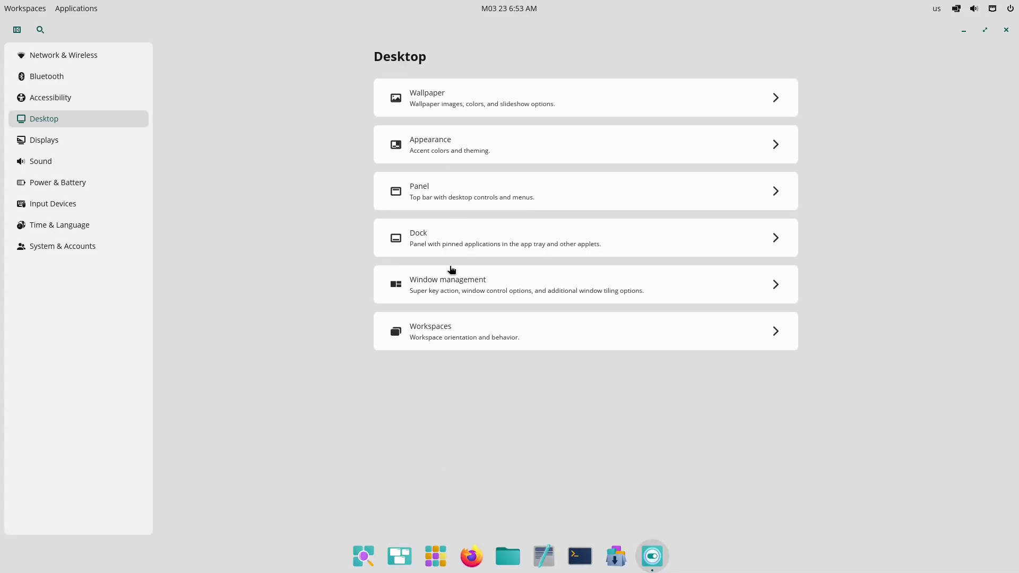
- Browse the Dock, window management and Workspaces desktop settings in COSMIC Settings
click(448, 268)
click(403, 52)
click(446, 324)
click(404, 55)
- Inspect the Displays page's orientation, scale, refresh rate and resolution options
click(105, 140)
click(774, 214)
click(776, 161)
click(781, 137)
click(779, 108)
click(864, 109)
- Step through Sound, Power, Input Devices and Time & Language, ending on System & Accounts About
click(41, 161)
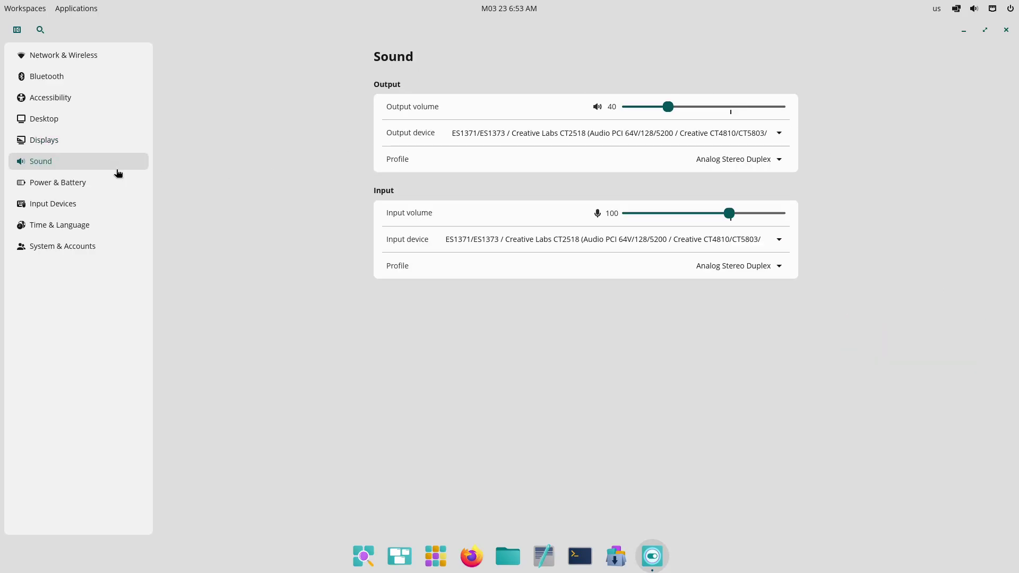
click(58, 182)
click(114, 204)
click(104, 225)
click(98, 247)
click(469, 151)
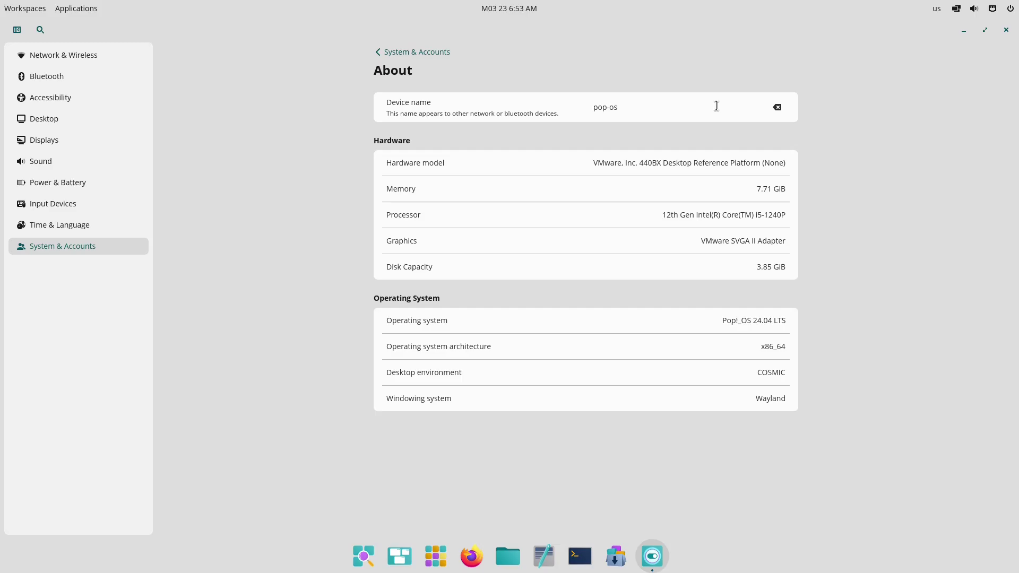
- Close Settings and select the 'Fedora and Red Hat Enterprise Linux' title in Fedora Docs
click(1006, 30)
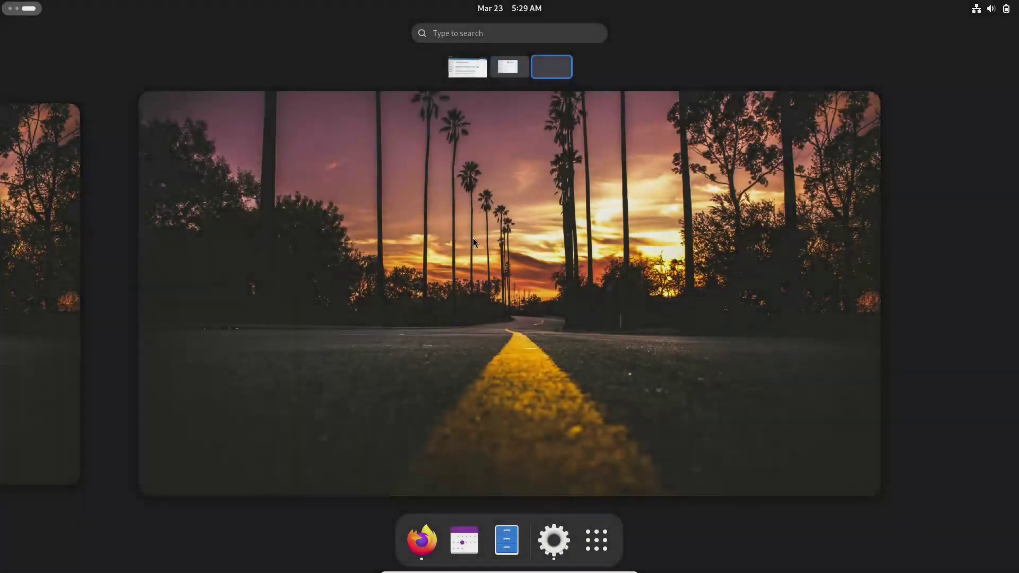
click(507, 67)
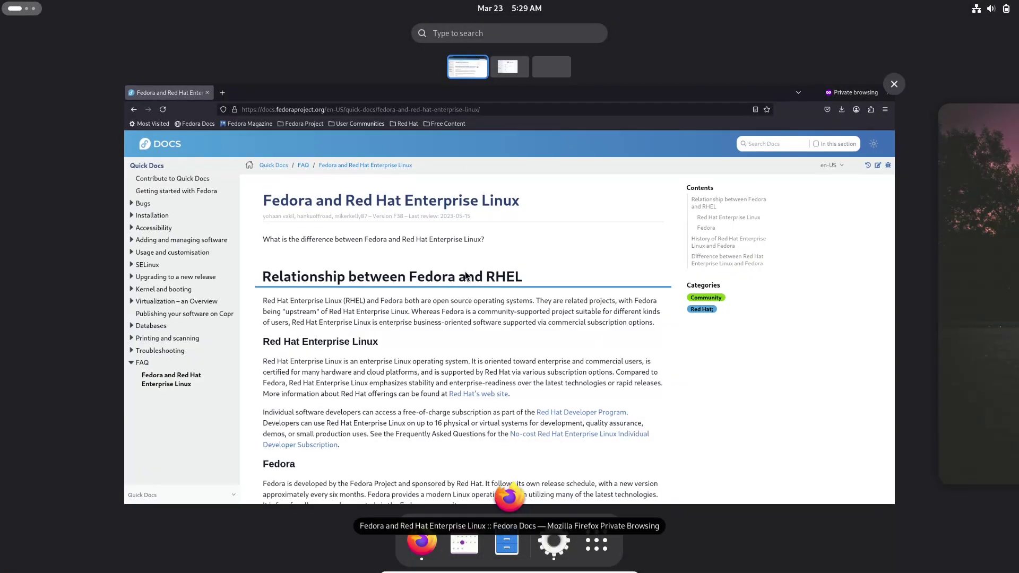
click(179, 181)
drag(179, 181, 471, 175)
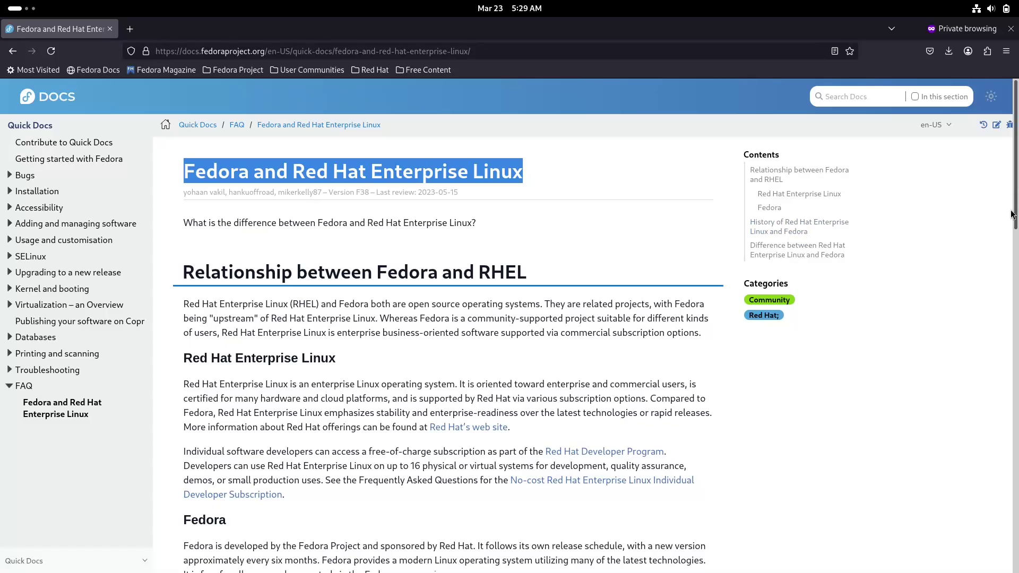
scroll(1008, 236, down, 7)
scroll(1008, 236, up, 8)
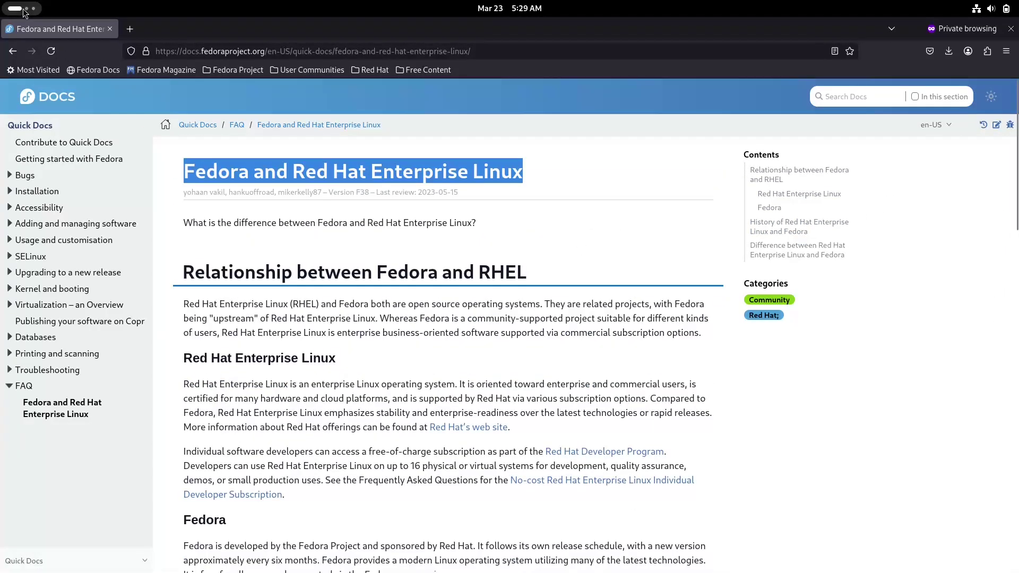
- View Fedora's About page and its full system details
click(24, 11)
click(499, 66)
click(482, 359)
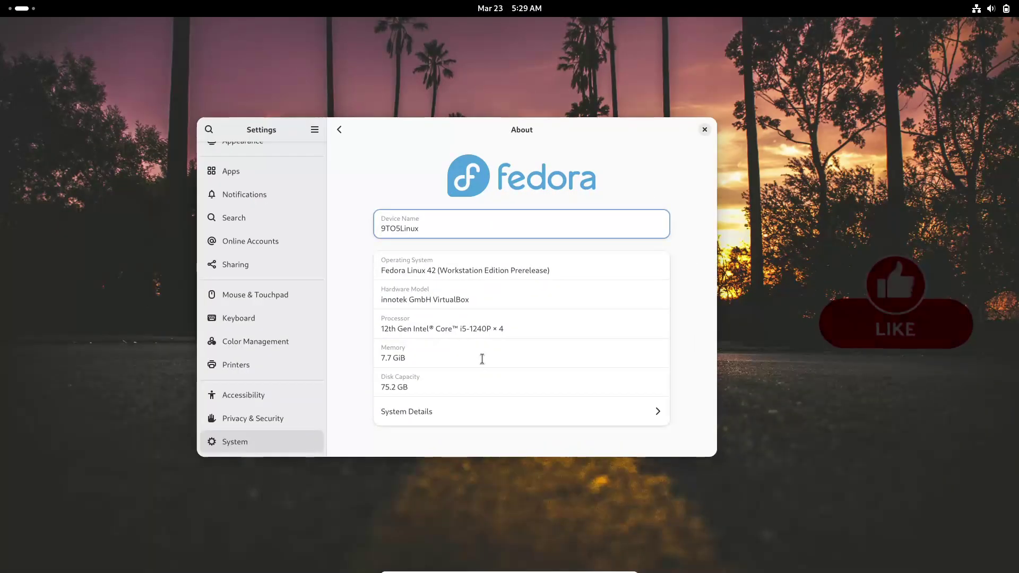
click(418, 411)
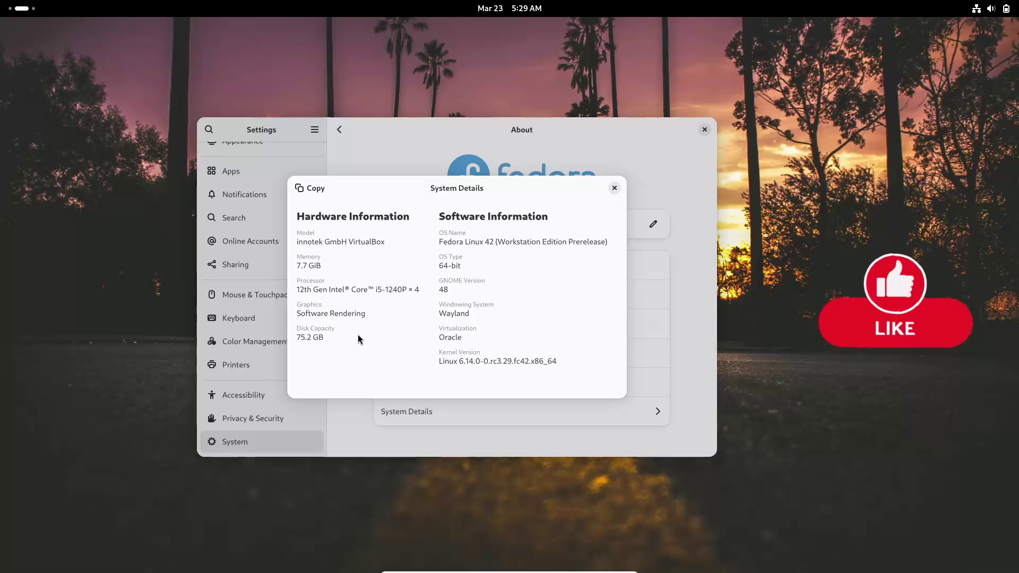
click(614, 190)
- Load about:support Troubleshooting Information in a new private Firefox tab
click(21, 9)
click(47, 244)
click(156, 133)
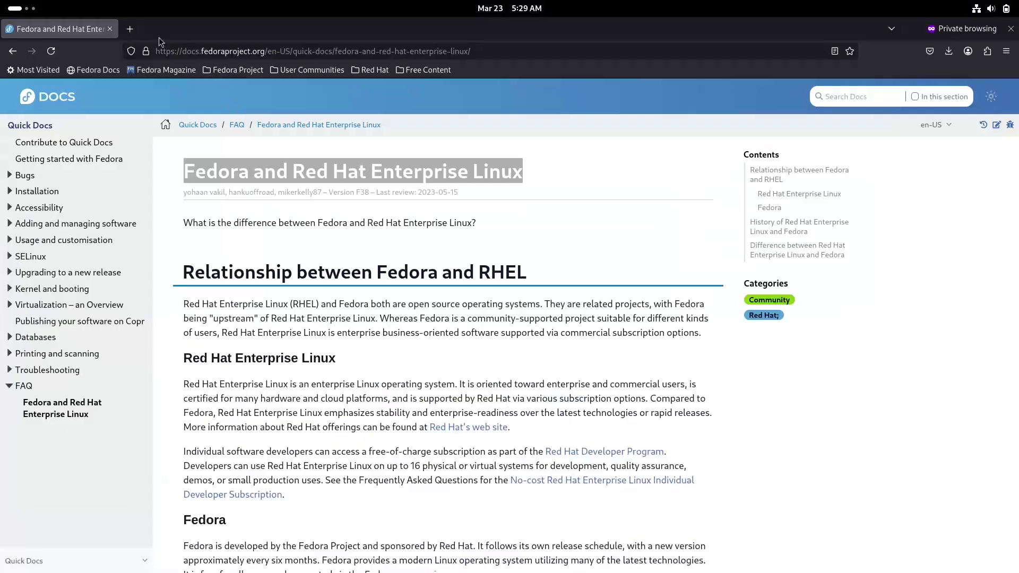
key(ctrl+t)
text(about)
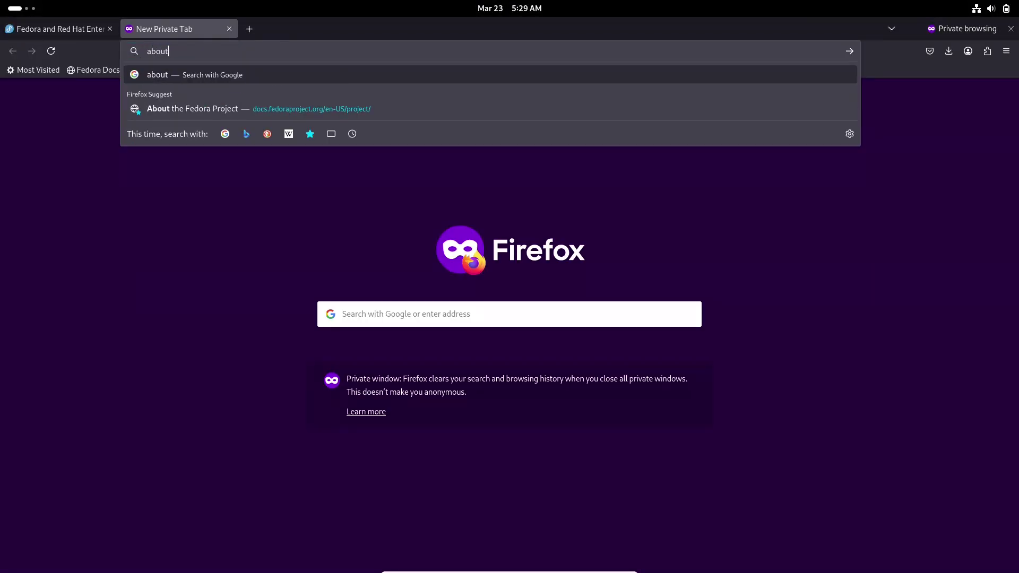
text(:support)
key(Return)
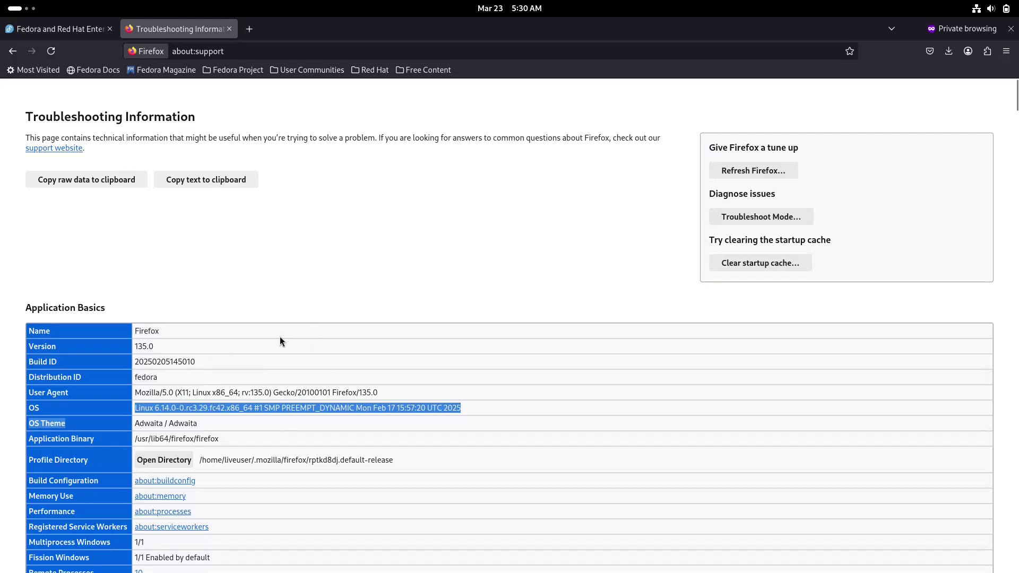
click(31, 10)
- Switch to the empty third workspace and show all installed applications
click(550, 70)
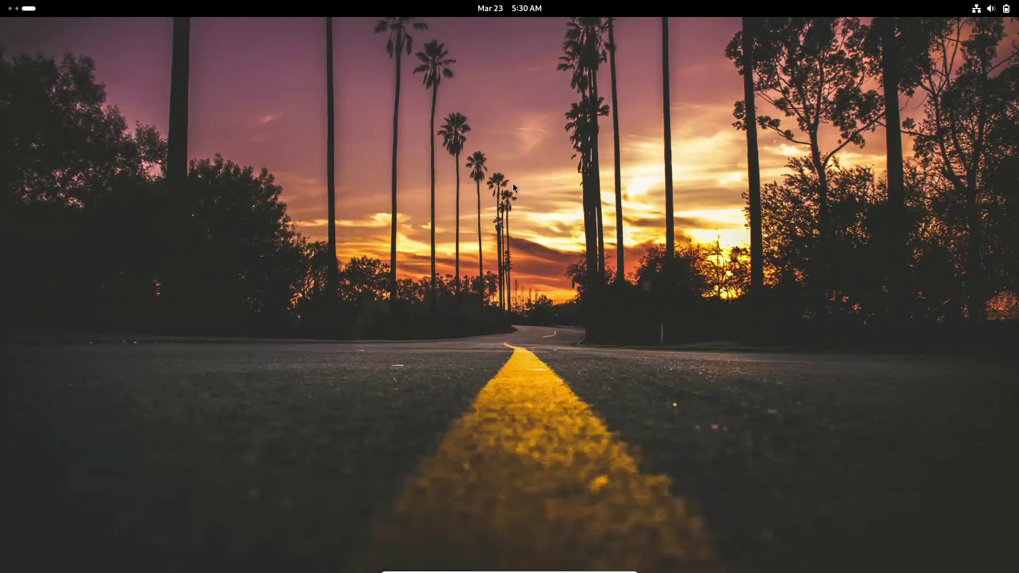
click(34, 12)
click(595, 539)
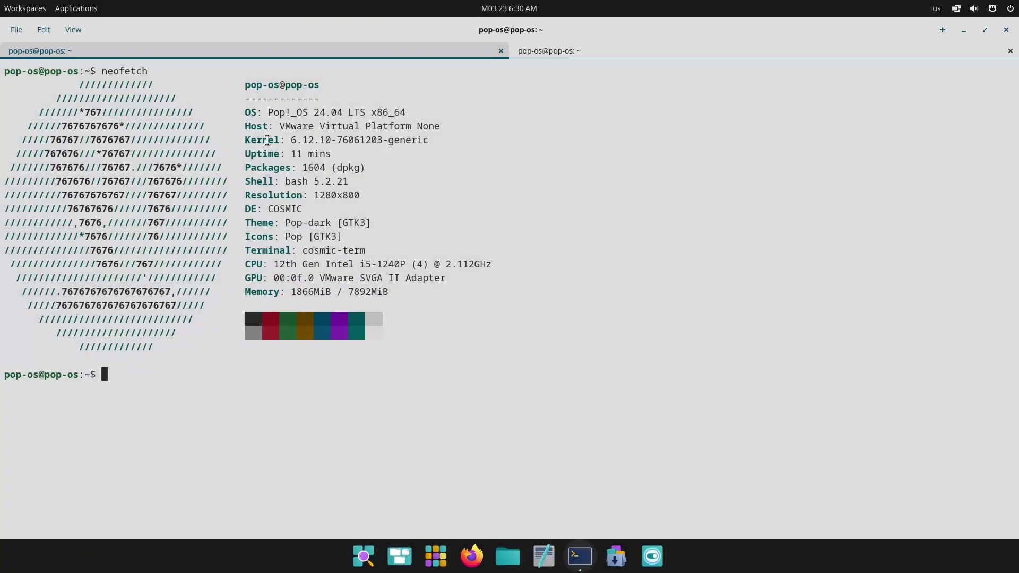
- Review the inxi -sv8 report's Ubuntu 24.04 base line and Graphics section, then close the terminal
click(580, 53)
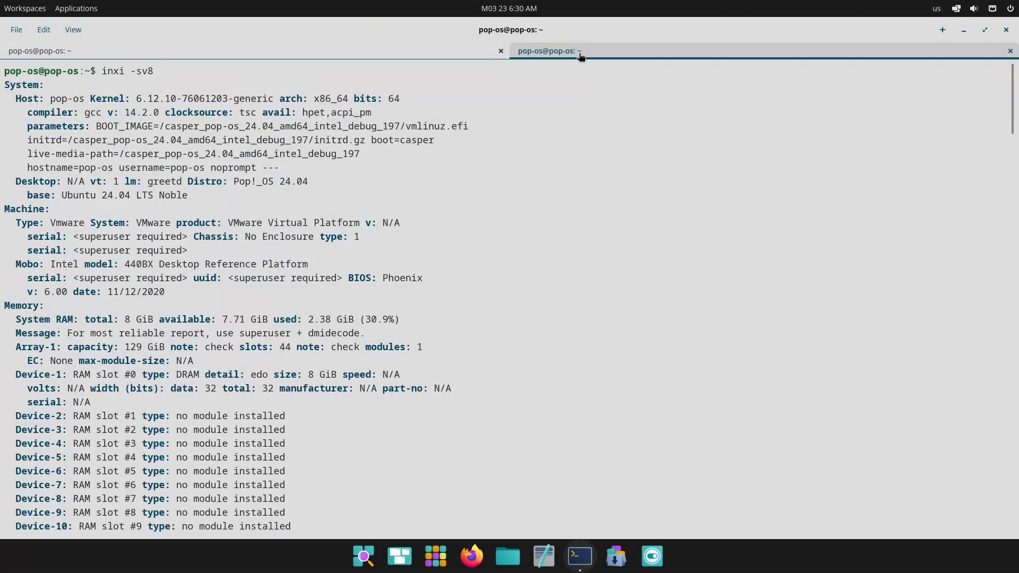
drag(55, 196, 199, 197)
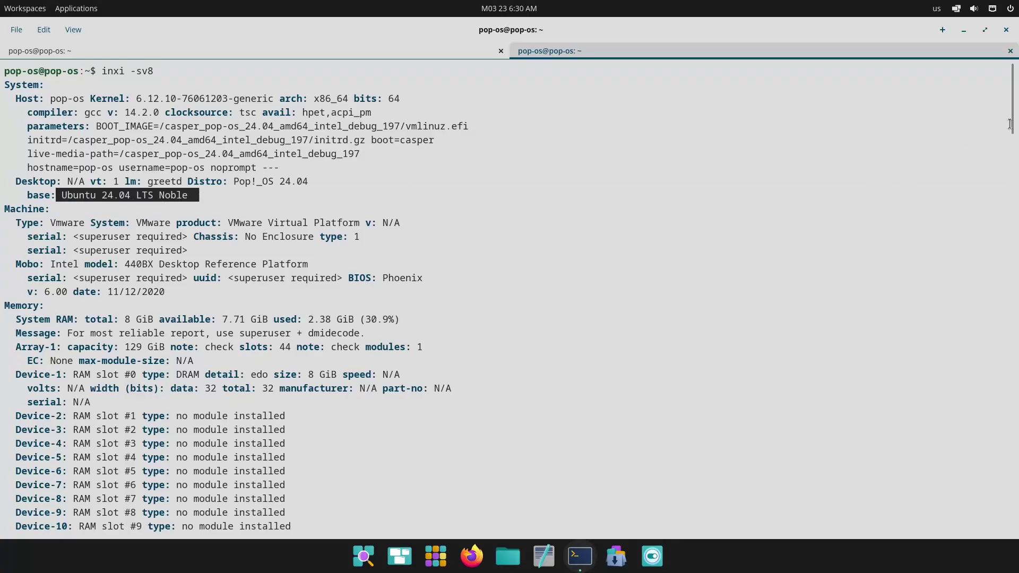
scroll(619, 268, down, 20)
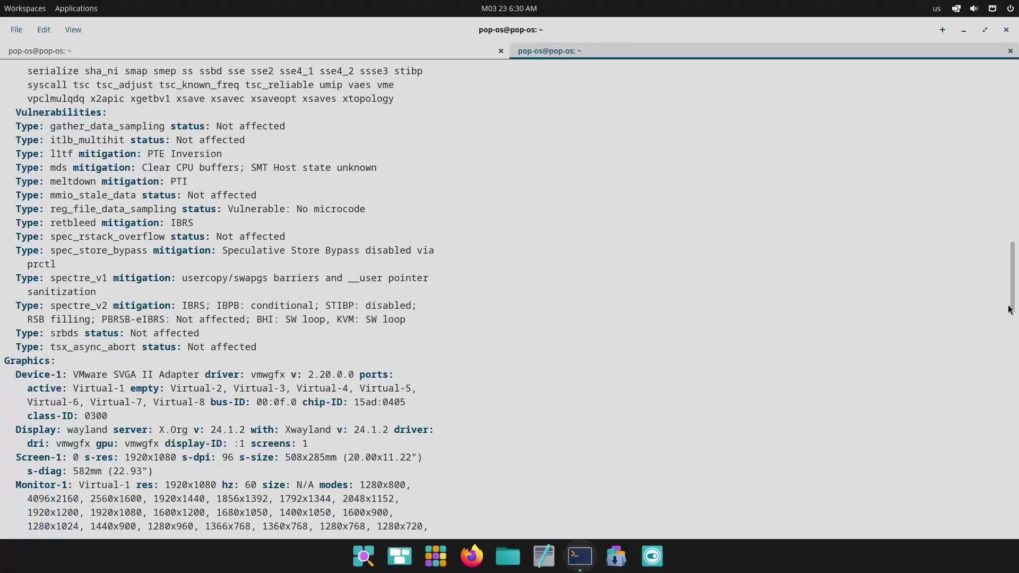
drag(7, 196, 358, 380)
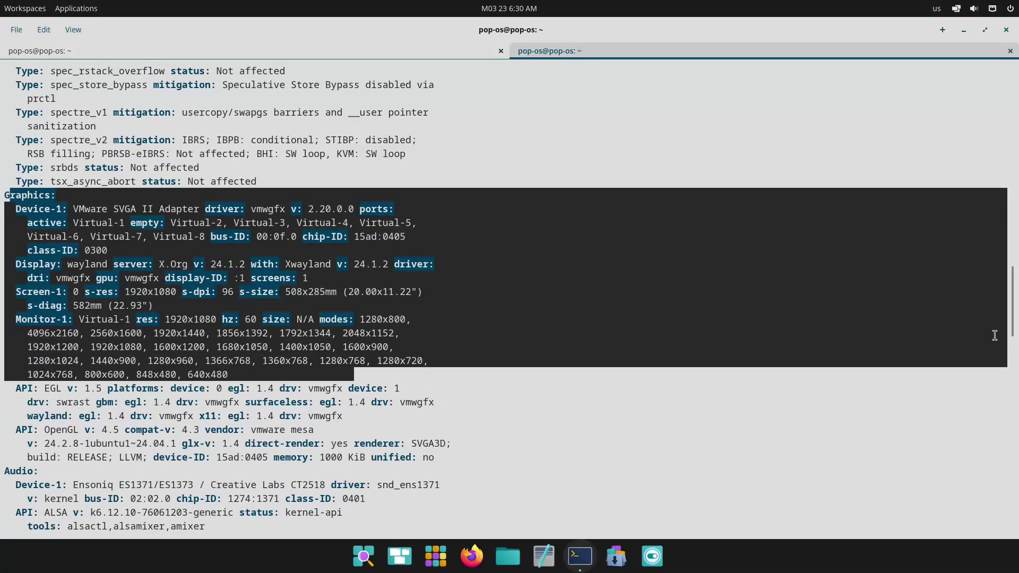
drag(1013, 333, 1013, 556)
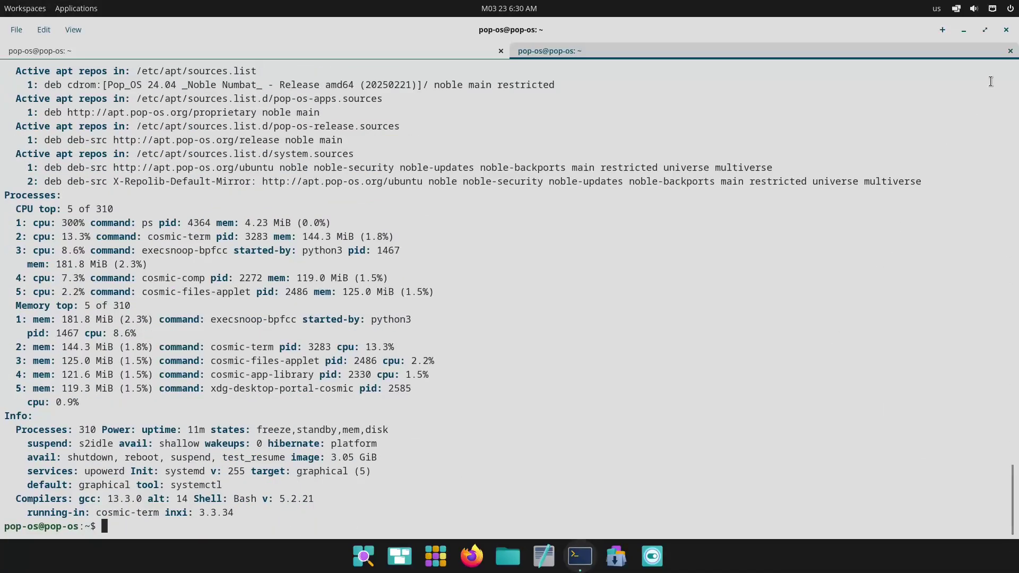
click(1005, 30)
- Browse the COSMIC App Library's Office, System and Utilities groups
click(444, 552)
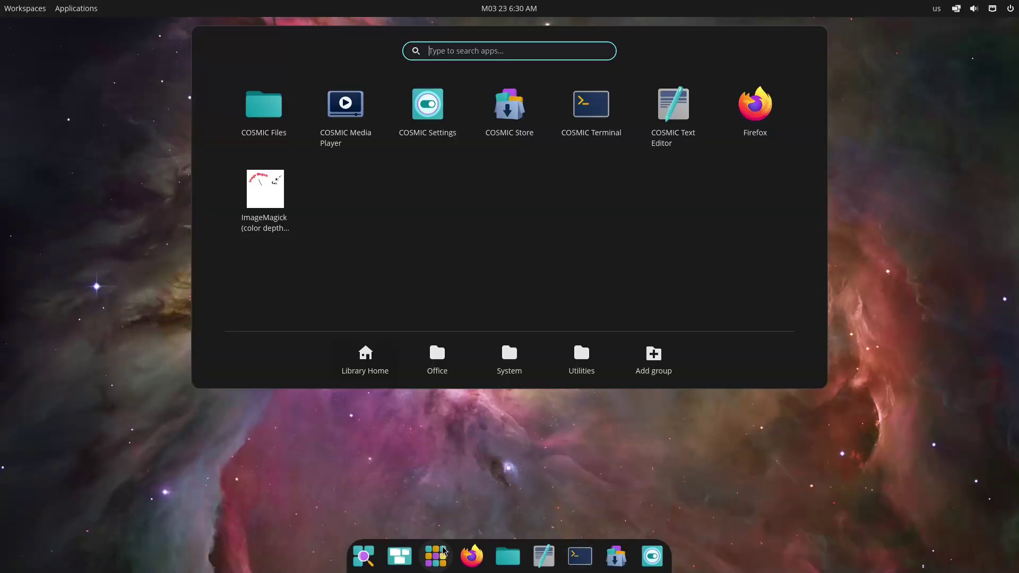
click(432, 358)
click(491, 364)
click(560, 366)
click(569, 425)
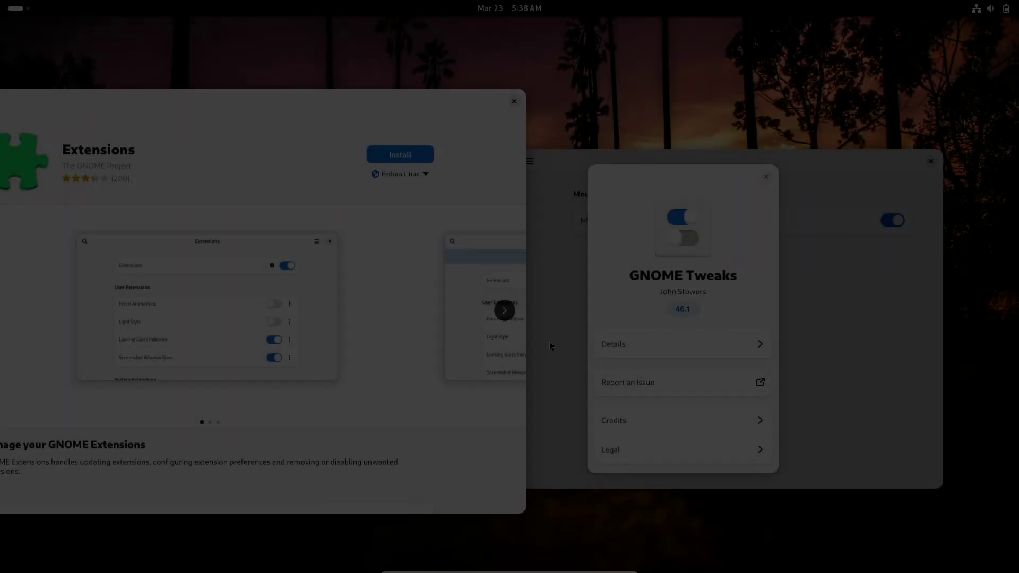
- Browse Tweaks' Appearance, Sound, Mouse & Touchpad, Keyboard and Windows pages
click(549, 346)
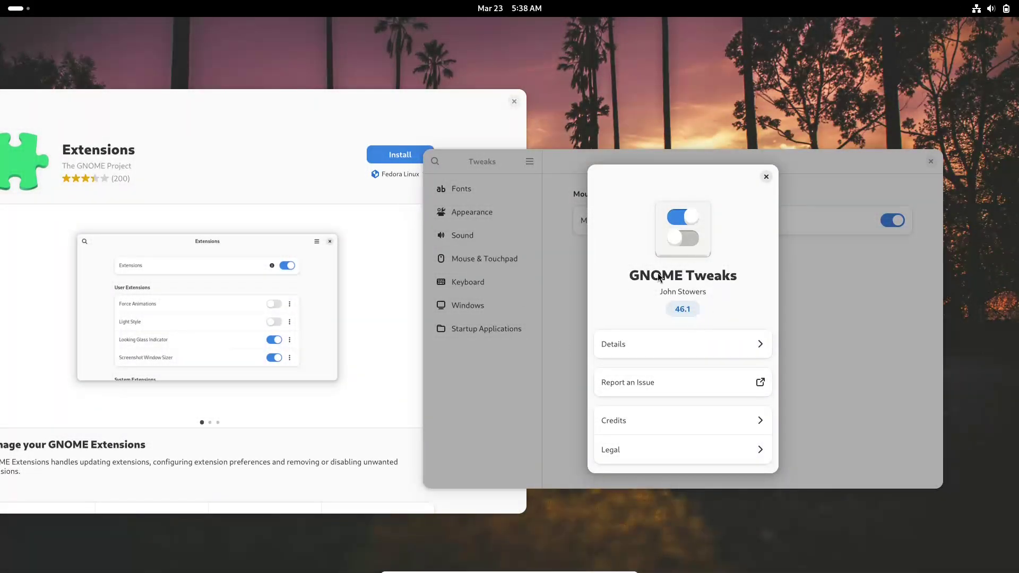
click(766, 177)
click(483, 212)
click(501, 235)
click(504, 259)
click(503, 281)
click(501, 303)
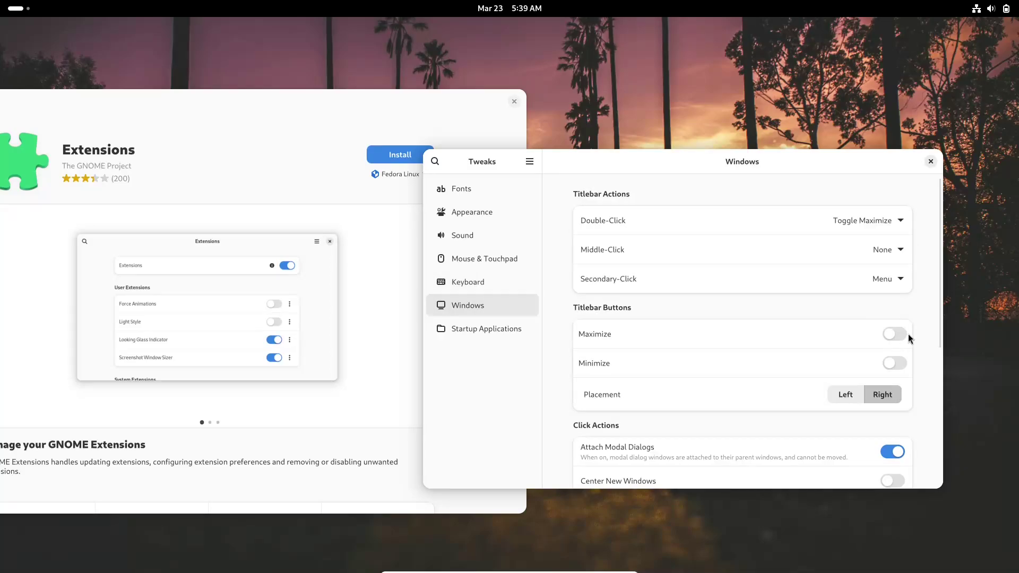
drag(937, 322, 941, 465)
- View Startup Applications and the About GNOME Tweaks dialog, then move Tweaks right
click(530, 330)
click(530, 213)
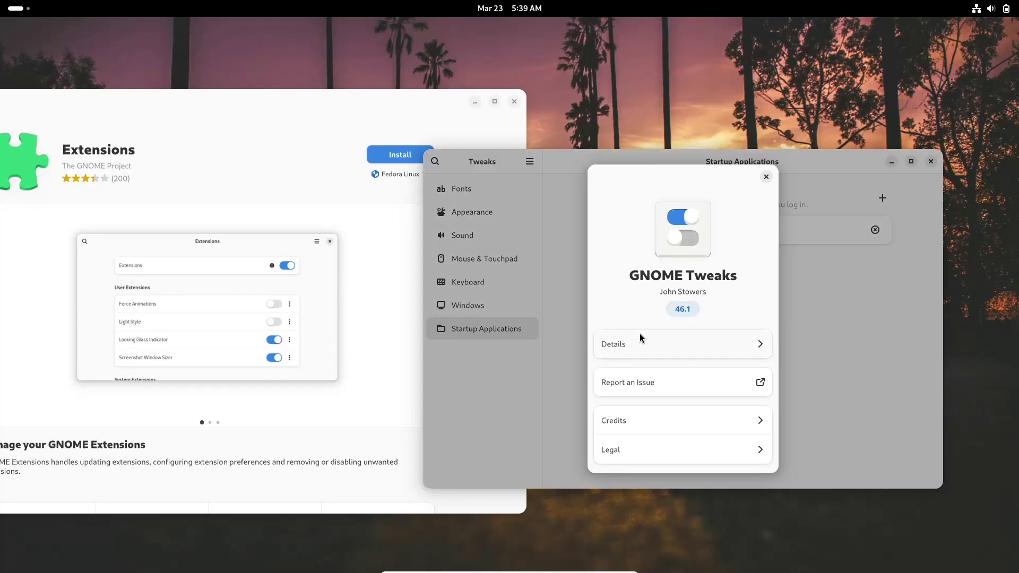
click(764, 179)
drag(739, 162, 843, 170)
- Browse the Extensions listing's screenshots and package source choices in Software
drag(382, 107, 515, 116)
click(637, 320)
click(638, 321)
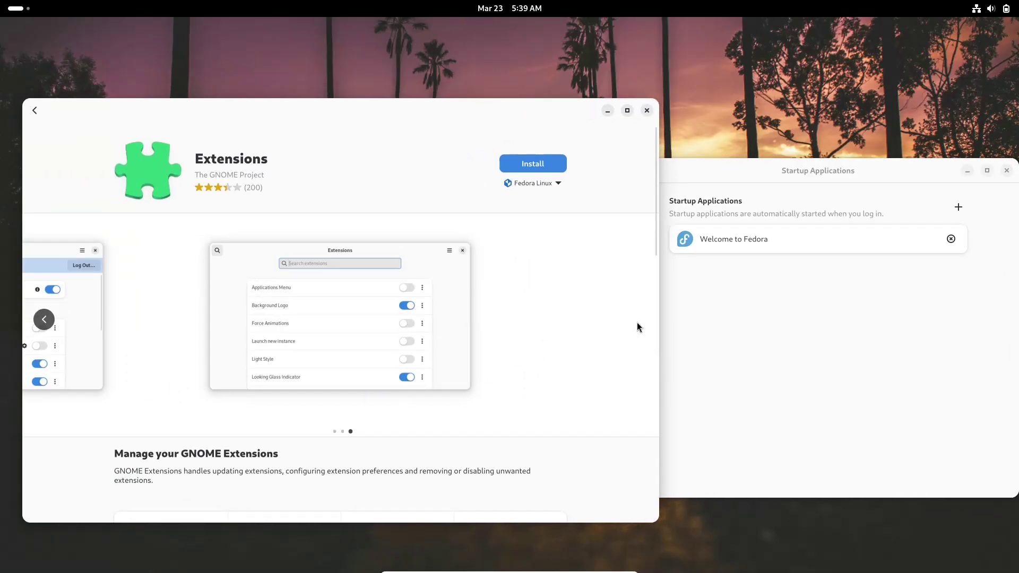
click(557, 189)
click(594, 144)
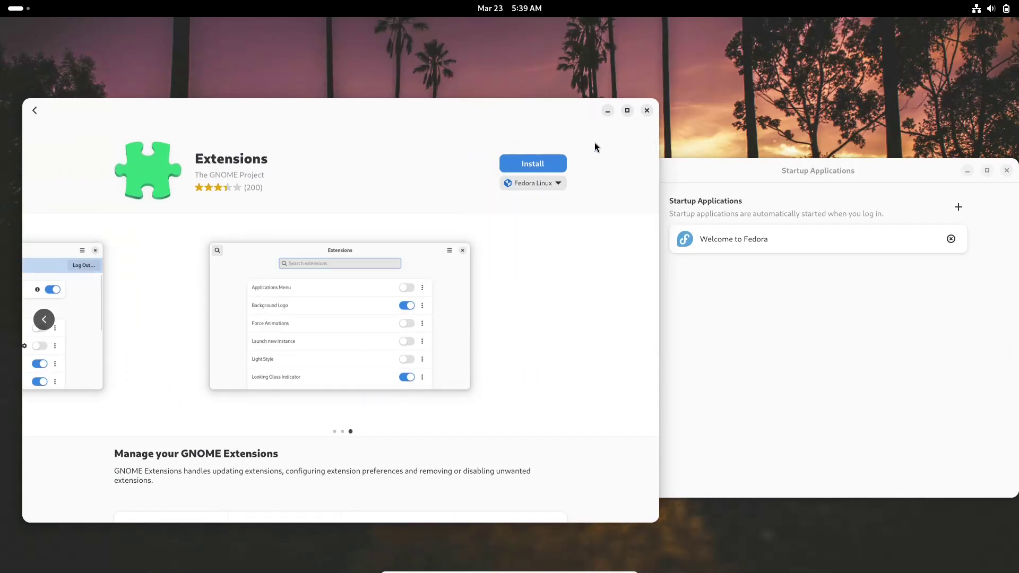
- Compare the Fonts and Appearance pages in GNOME Tweaks
click(778, 199)
click(579, 197)
click(578, 223)
click(562, 197)
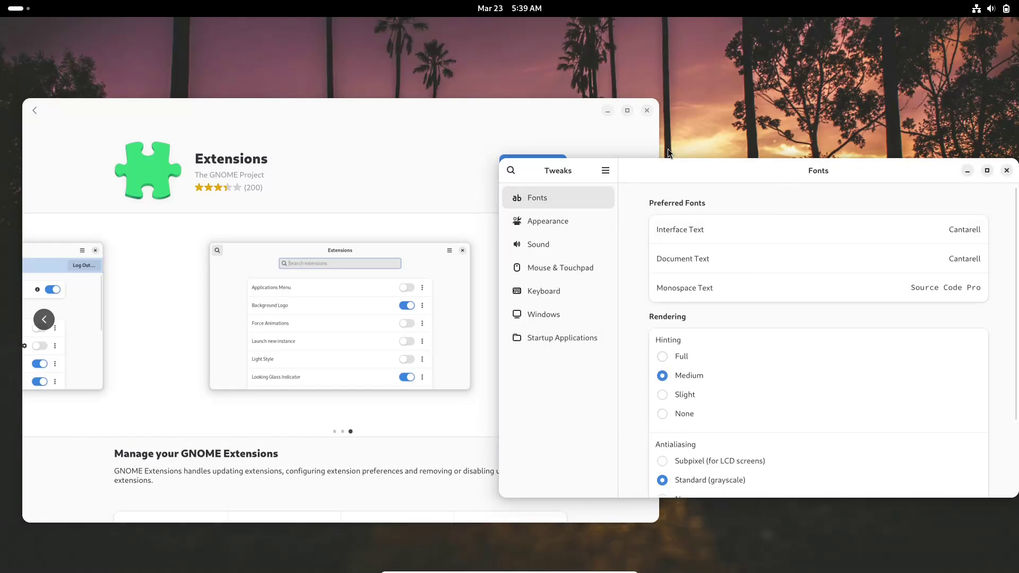
drag(745, 167, 659, 145)
scroll(557, 265, down, 4)
- Go through Tweaks' Sound, Mouse & Touchpad, Keyboard, Windows and Startup Applications pages
click(523, 223)
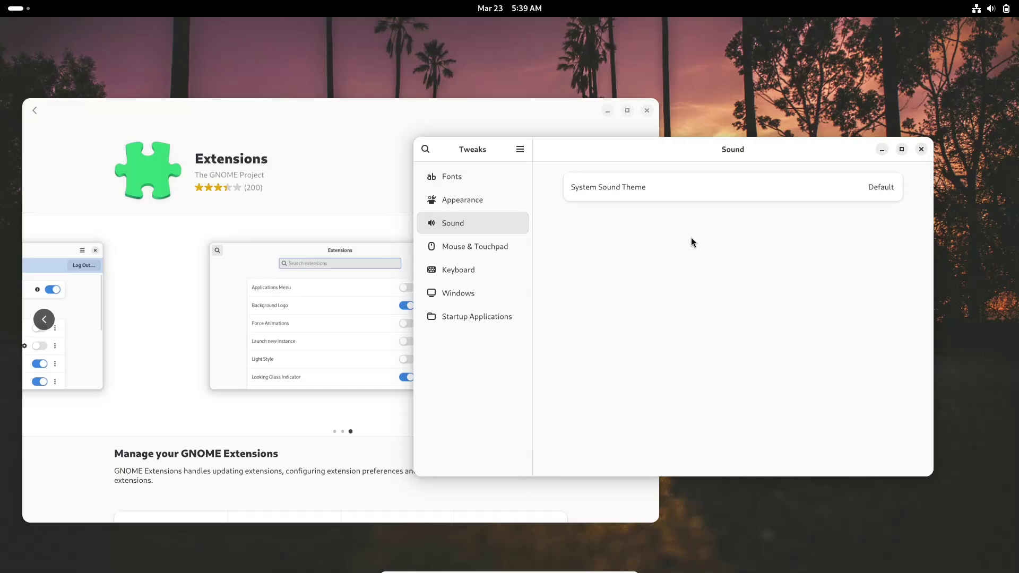
click(478, 246)
click(477, 272)
click(481, 303)
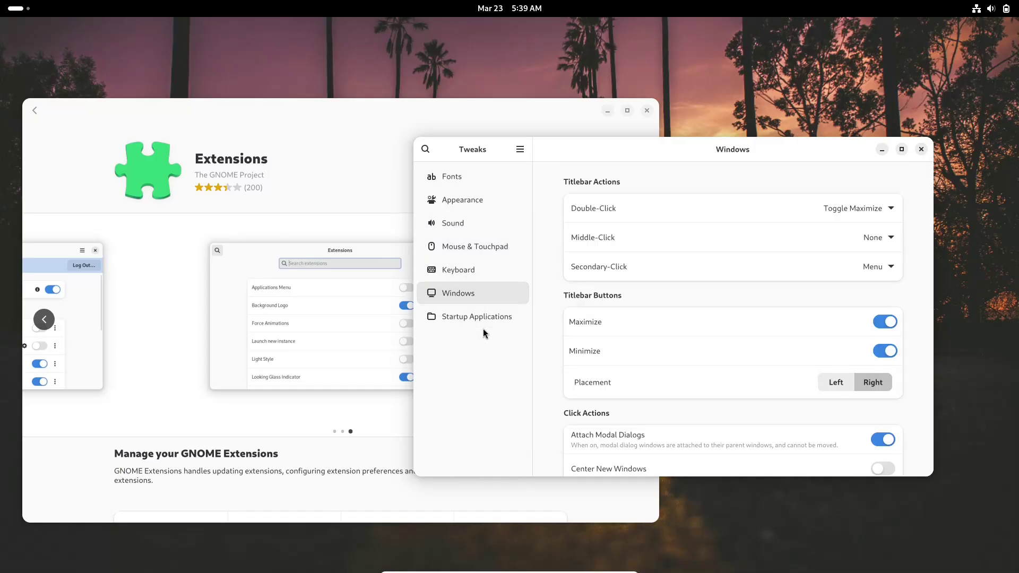
click(477, 314)
drag(750, 150, 785, 192)
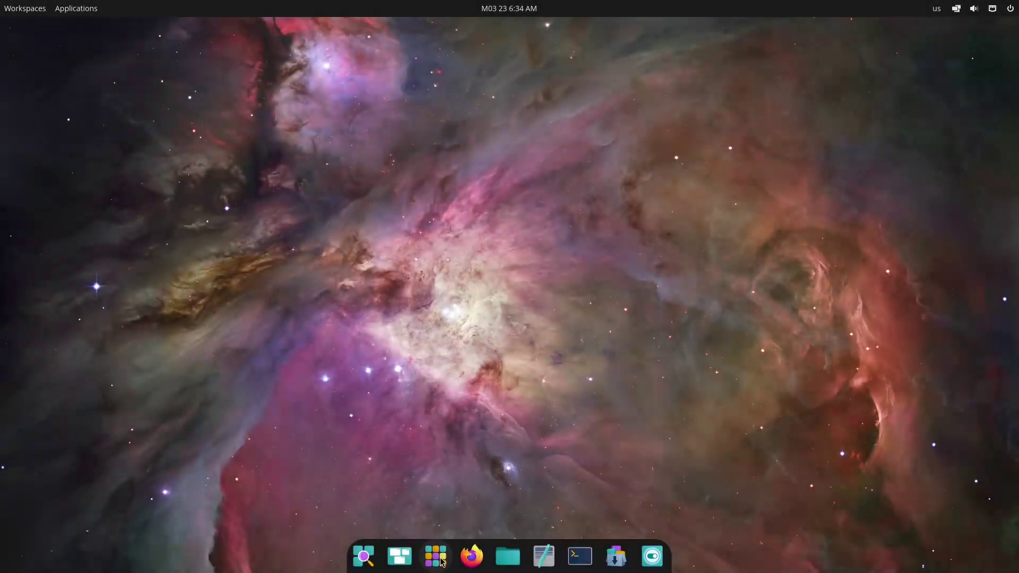
- Browse the App Library's Office, System and Utilities groups, then close it
click(440, 559)
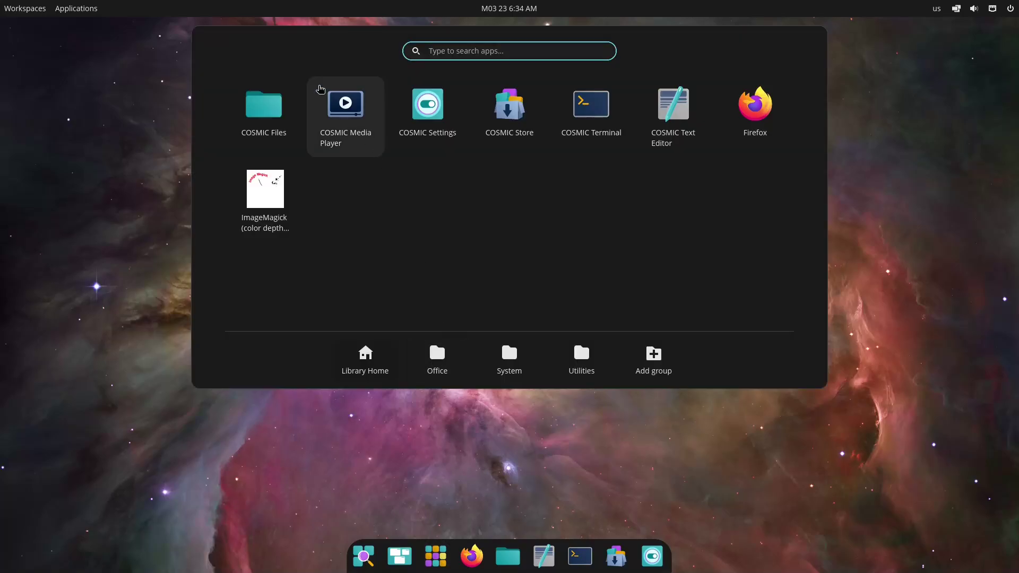
click(428, 370)
click(503, 366)
click(582, 366)
click(427, 371)
click(397, 377)
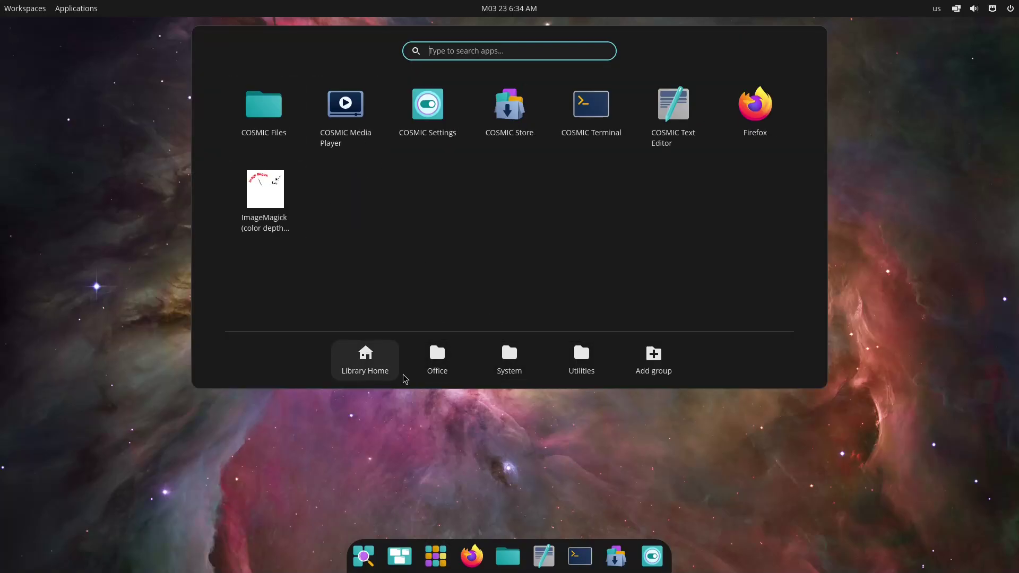
key(Escape)
- Check the desktop right-click menu, keyboard layout menu and window tiling options
right_click(526, 222)
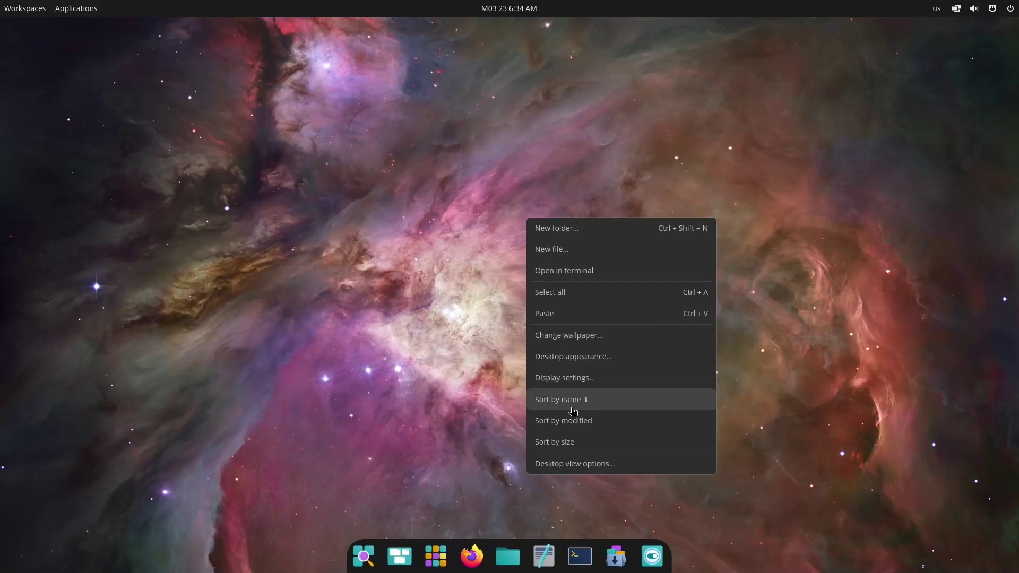
click(781, 174)
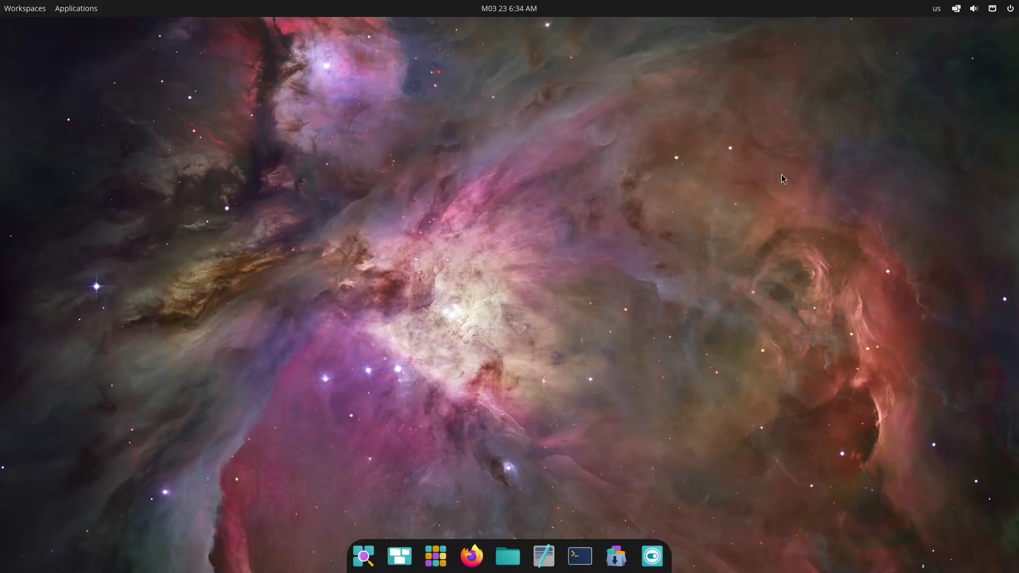
click(934, 14)
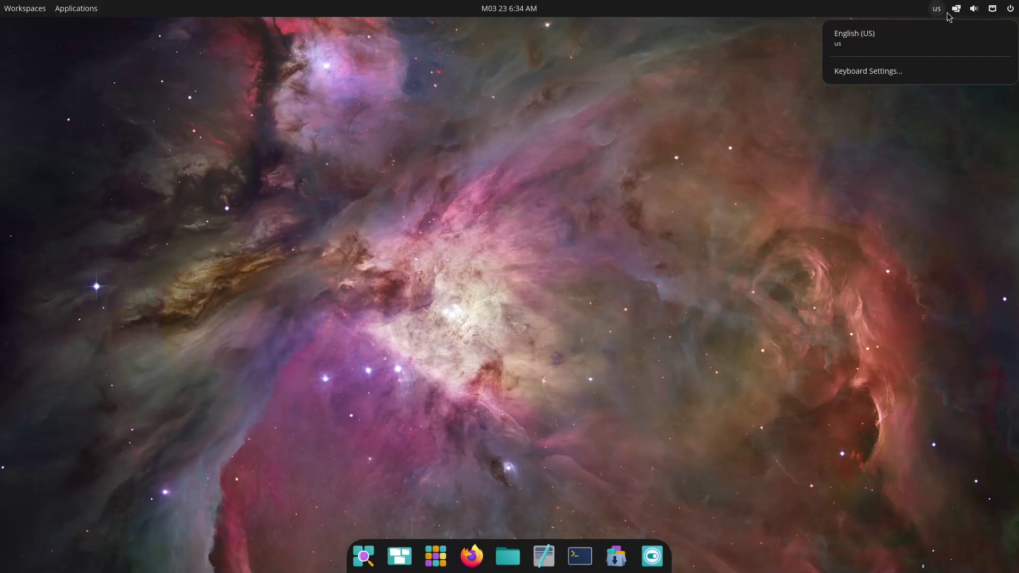
click(957, 16)
click(956, 10)
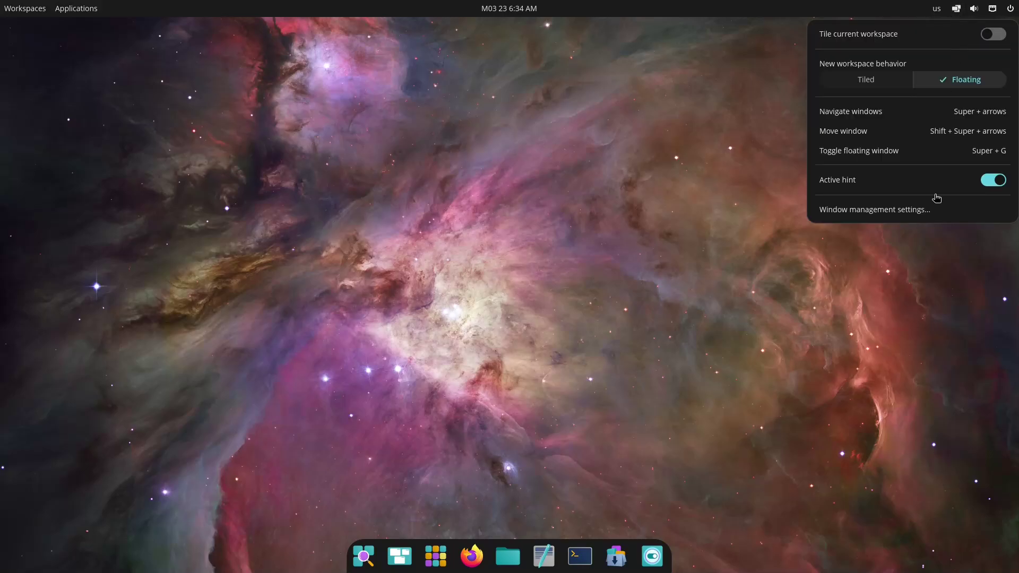
click(974, 13)
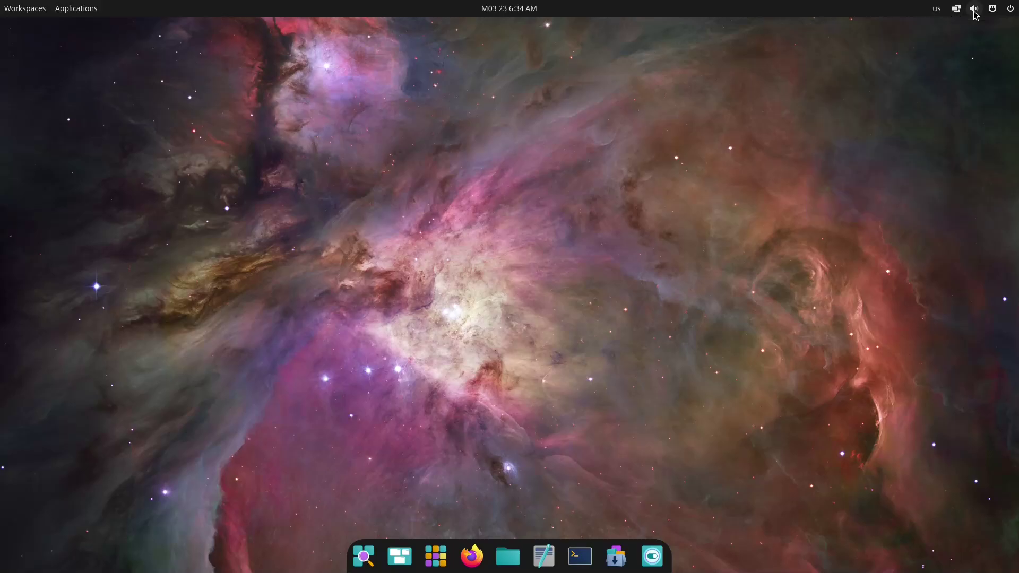
- Open and close the sound, network and power panel applets
click(974, 13)
click(979, 14)
click(991, 13)
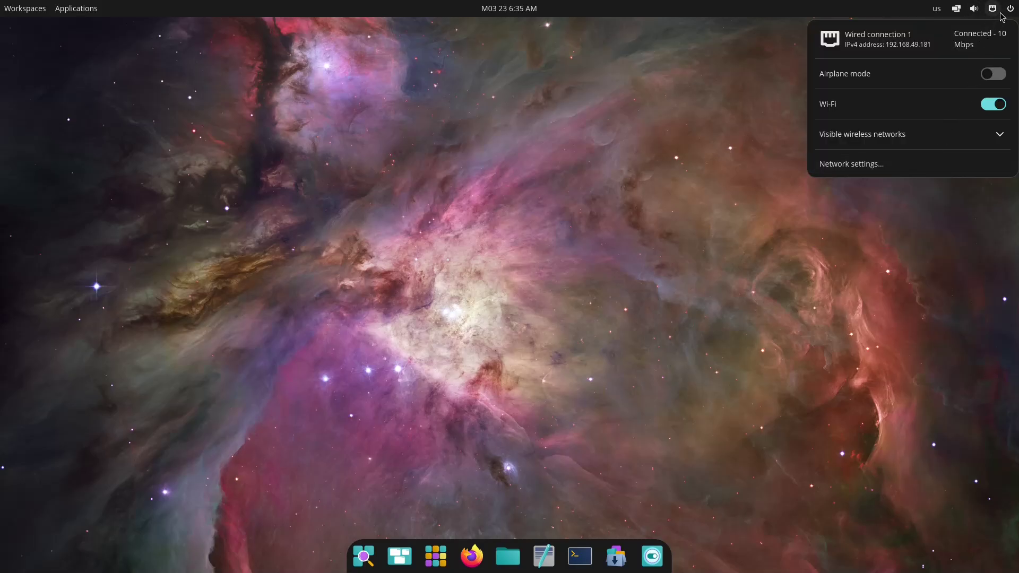
click(1007, 15)
click(1008, 13)
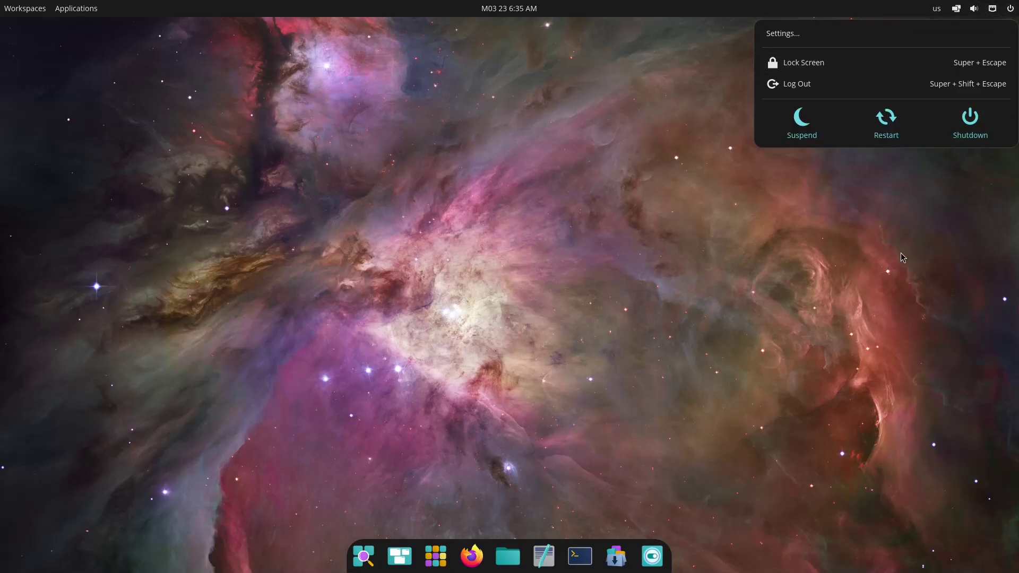
click(882, 292)
- View the Workspaces overview, then show the March 2025 calendar from the clock
click(80, 9)
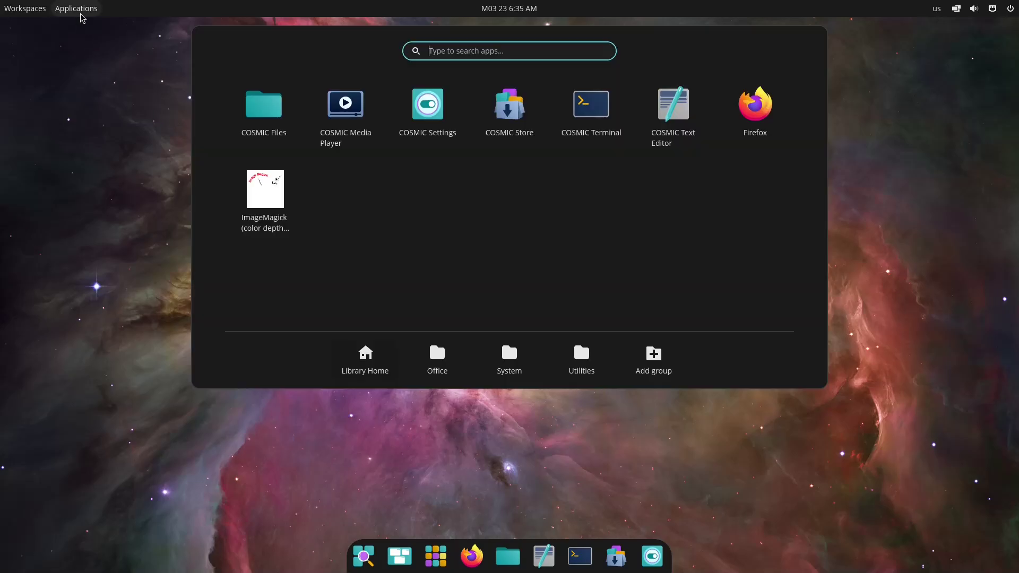
click(24, 12)
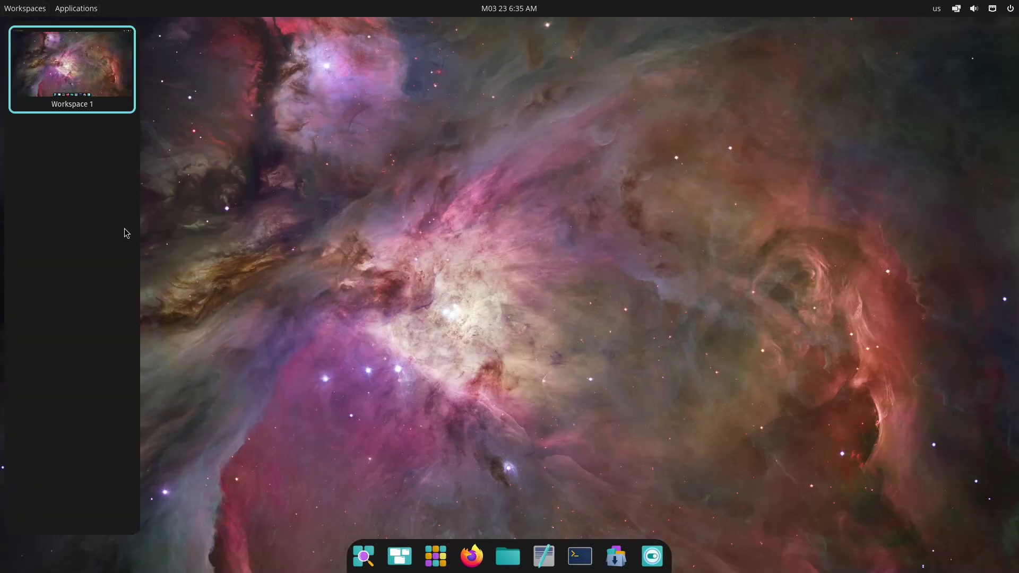
click(411, 336)
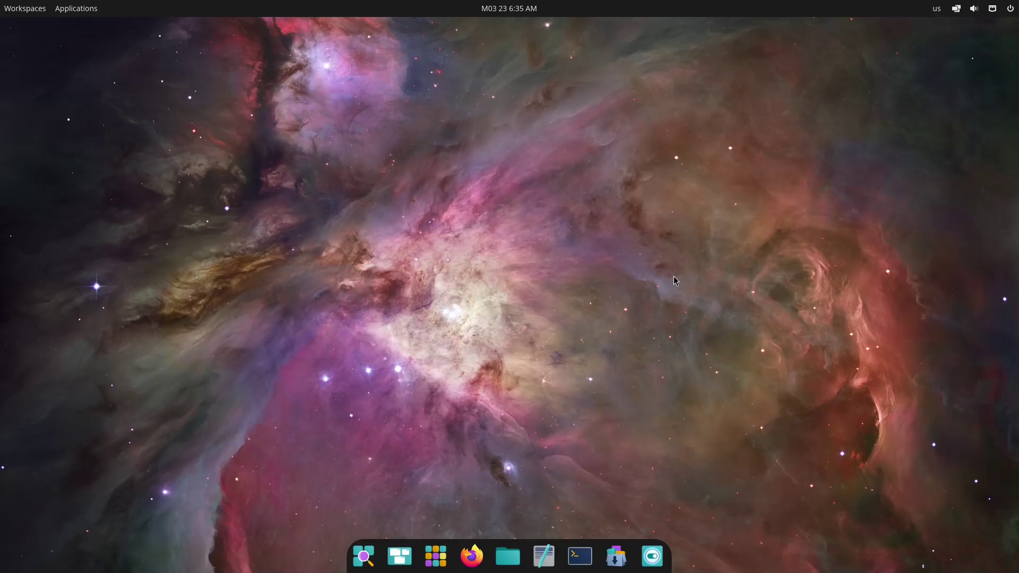
click(504, 8)
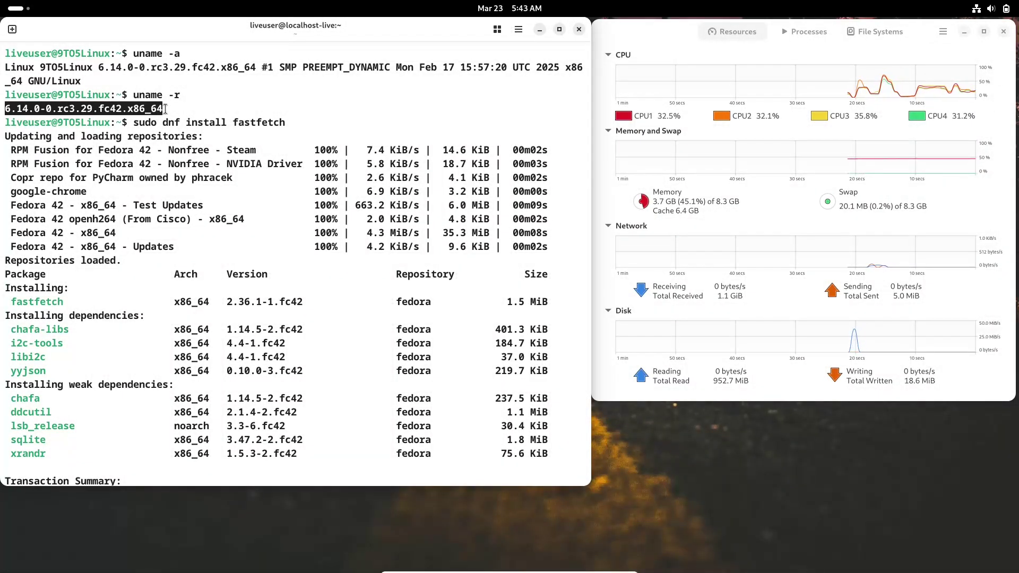
- Confirm the fastfetch install and signing key import, then run fastfetch
text(y)
key(Return)
text(y)
key(Return)
text(fastfetch)
key(Return)
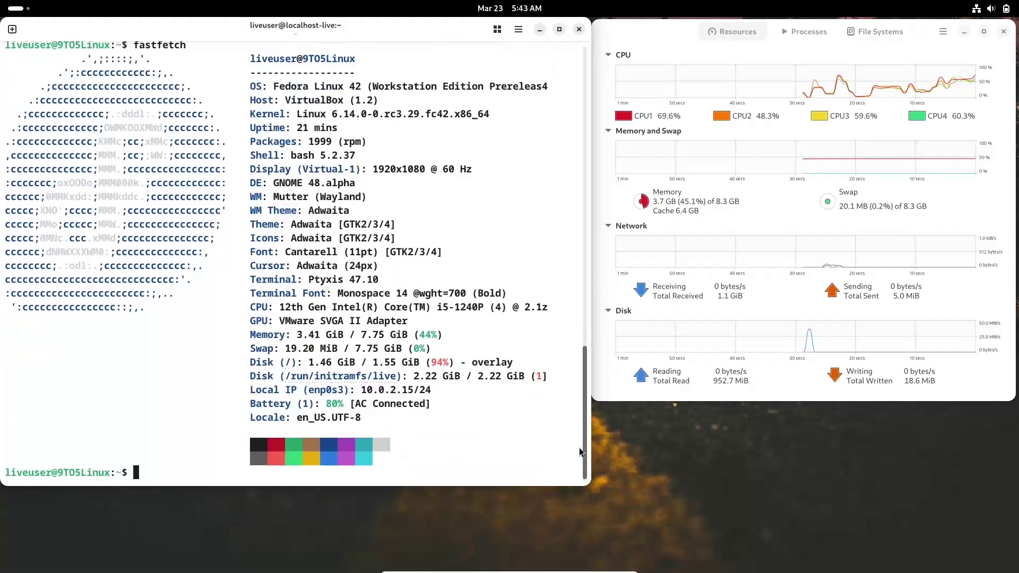
- Check System Monitor's process list and resource graphs, then view About System Monitor
click(787, 33)
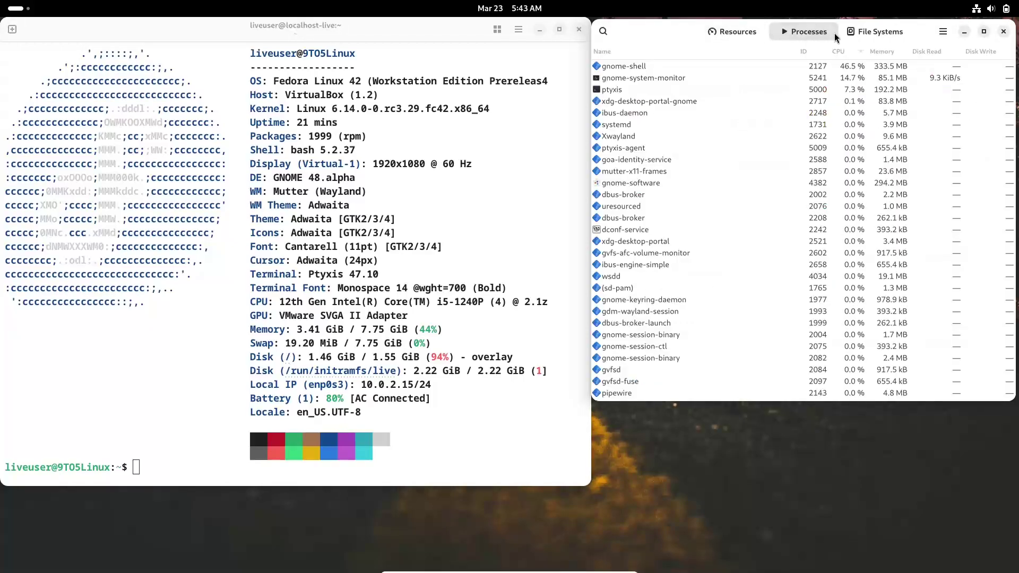
scroll(1002, 167, down, 10)
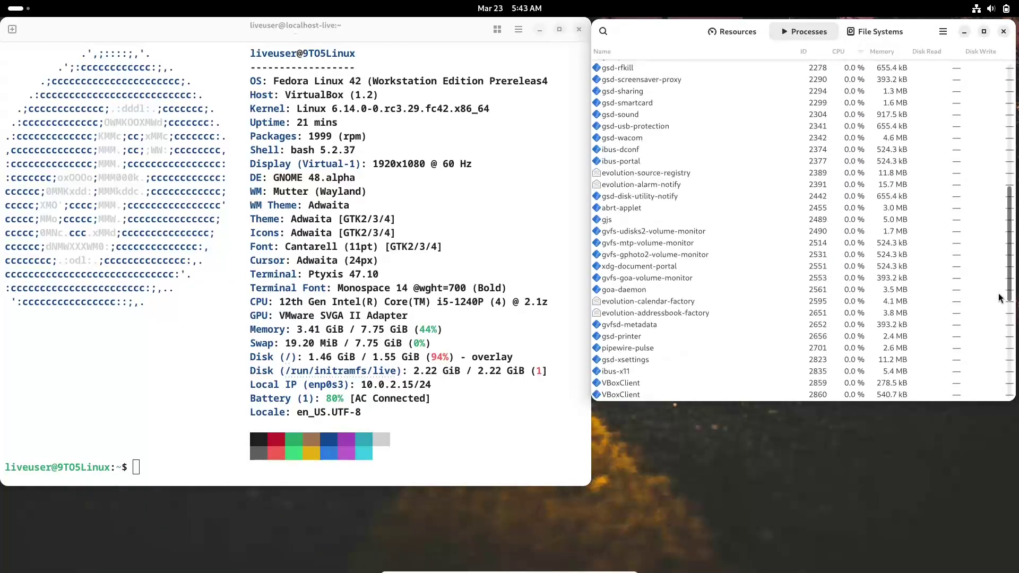
click(743, 31)
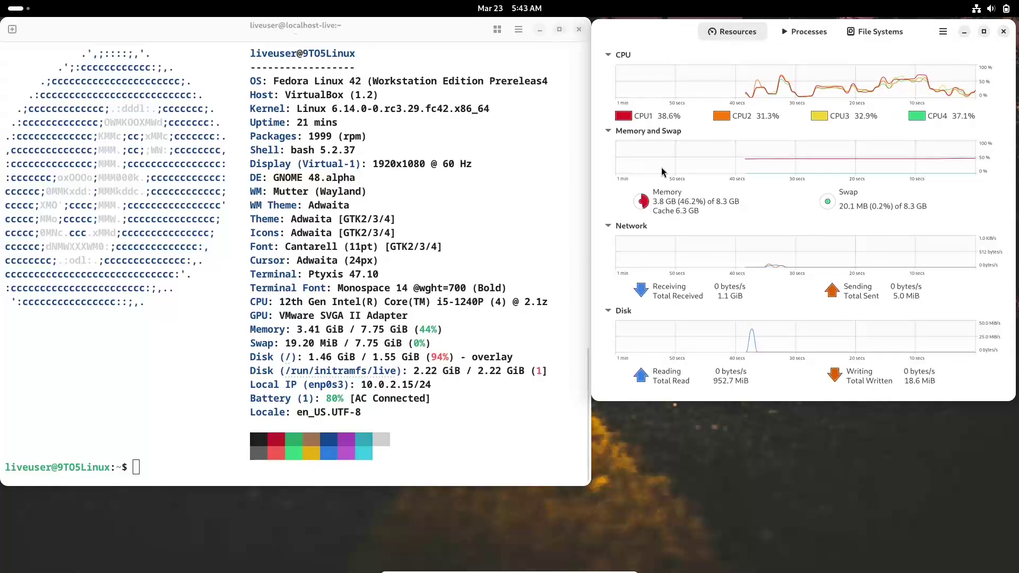
click(944, 32)
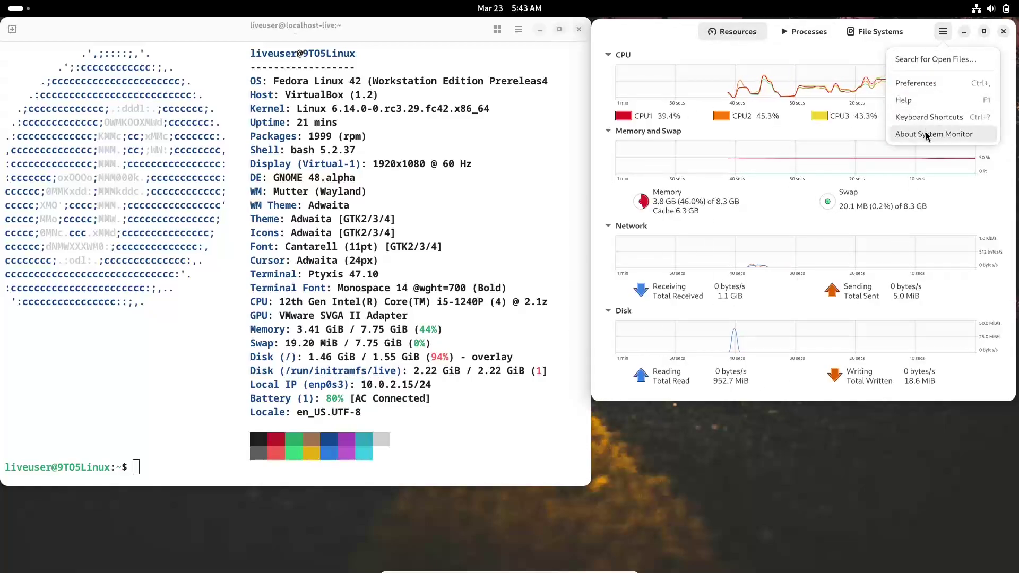
click(908, 133)
click(885, 43)
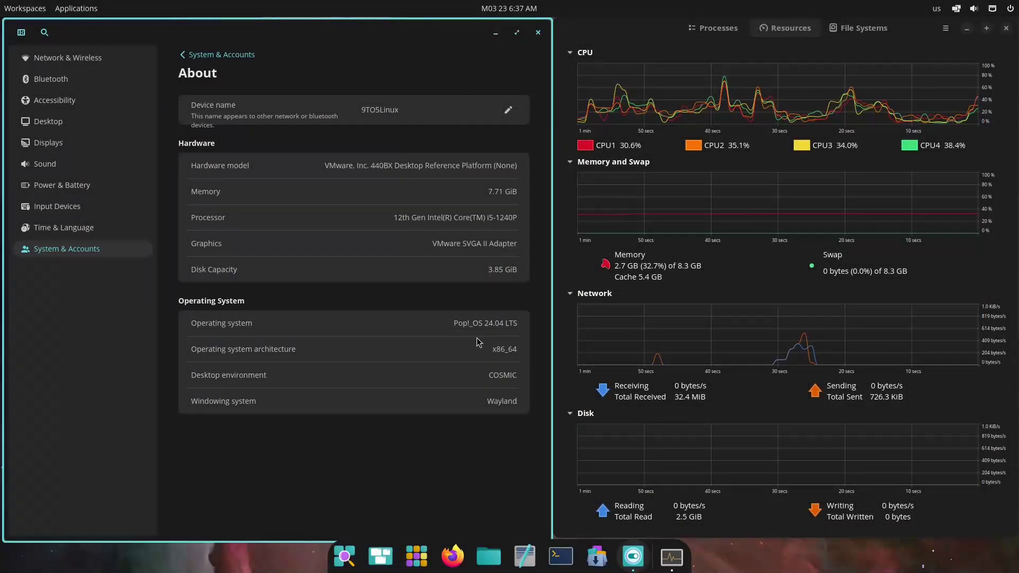
- Collapse and expand System Monitor's Memory and Swap, Network and Disk sections
click(745, 160)
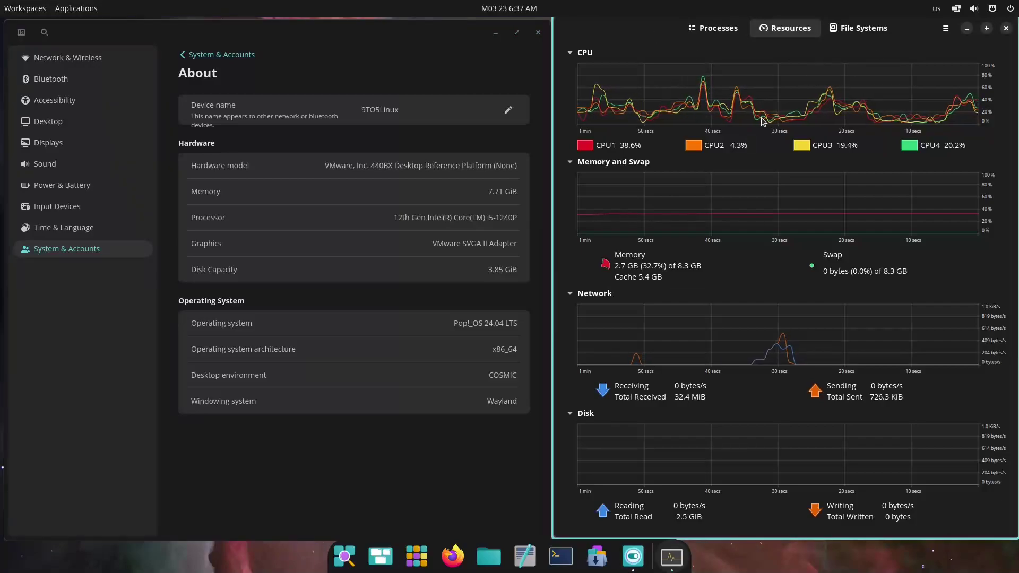
click(583, 161)
click(589, 216)
click(584, 270)
click(578, 379)
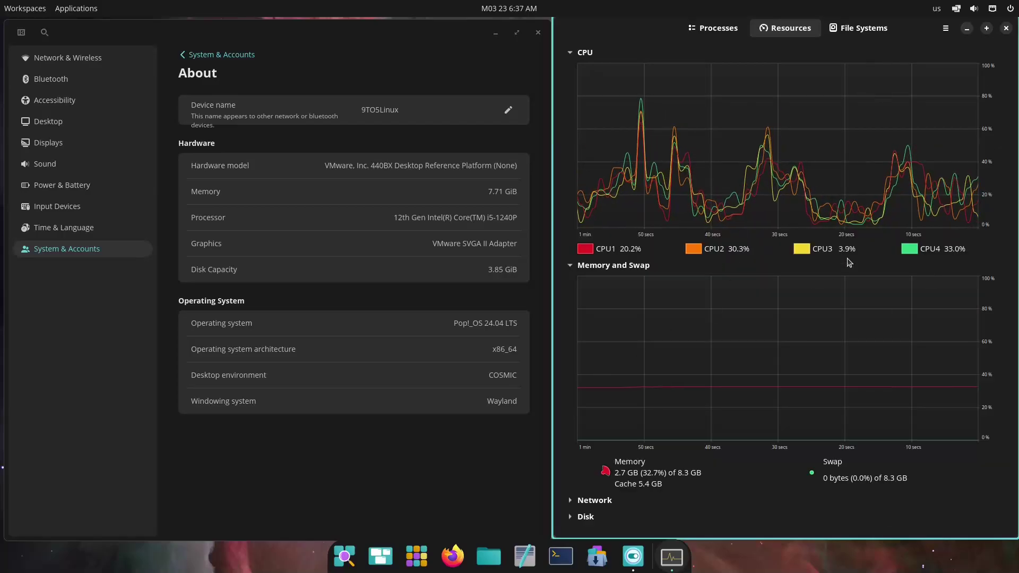
- View the Processes and File Systems tabs, returning to Resources
click(737, 38)
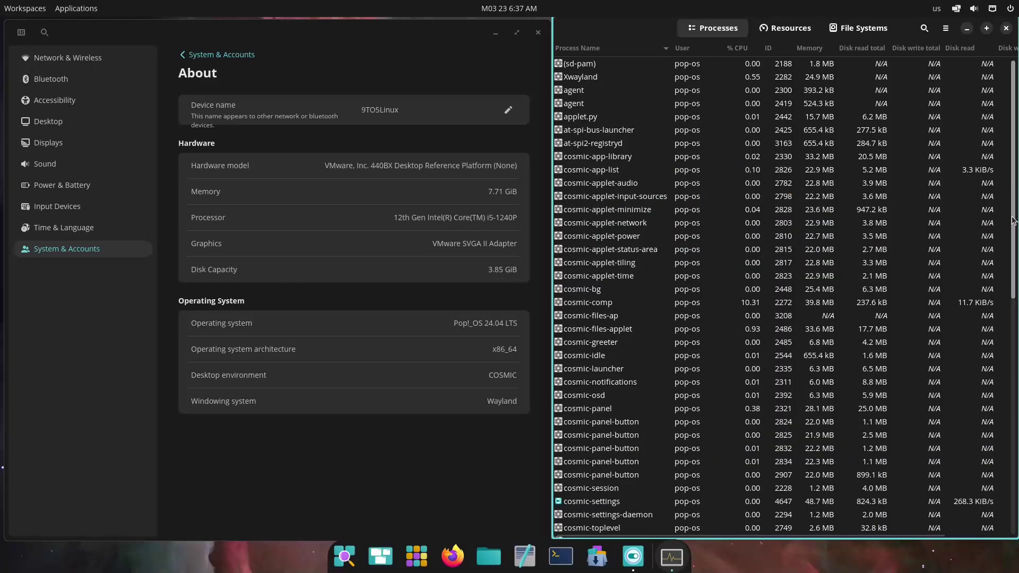
scroll(1013, 221, down, 10)
scroll(998, 159, up, 10)
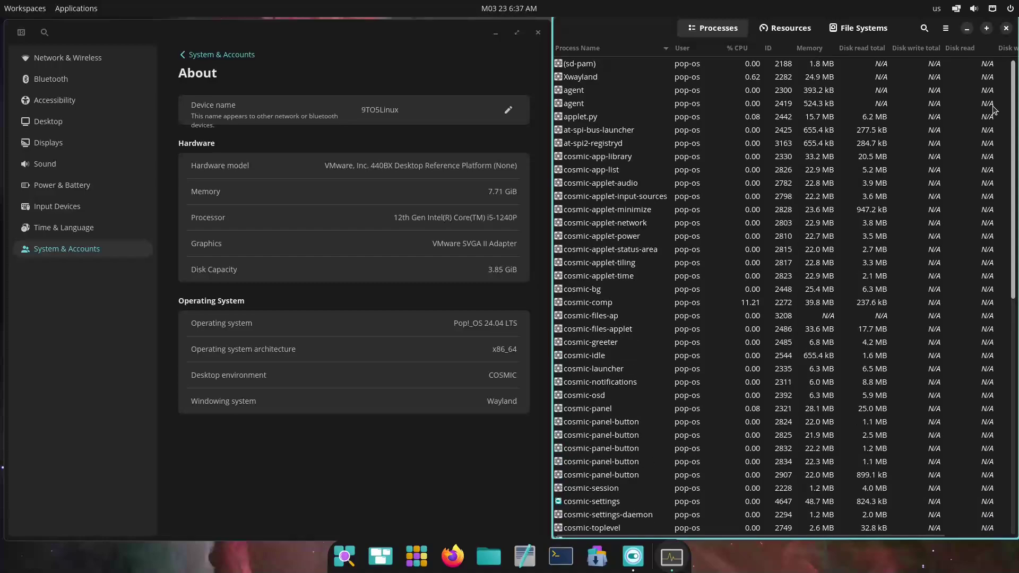
click(809, 33)
click(834, 29)
click(801, 32)
- Show and close the About System Monitor dialog
click(946, 29)
click(931, 129)
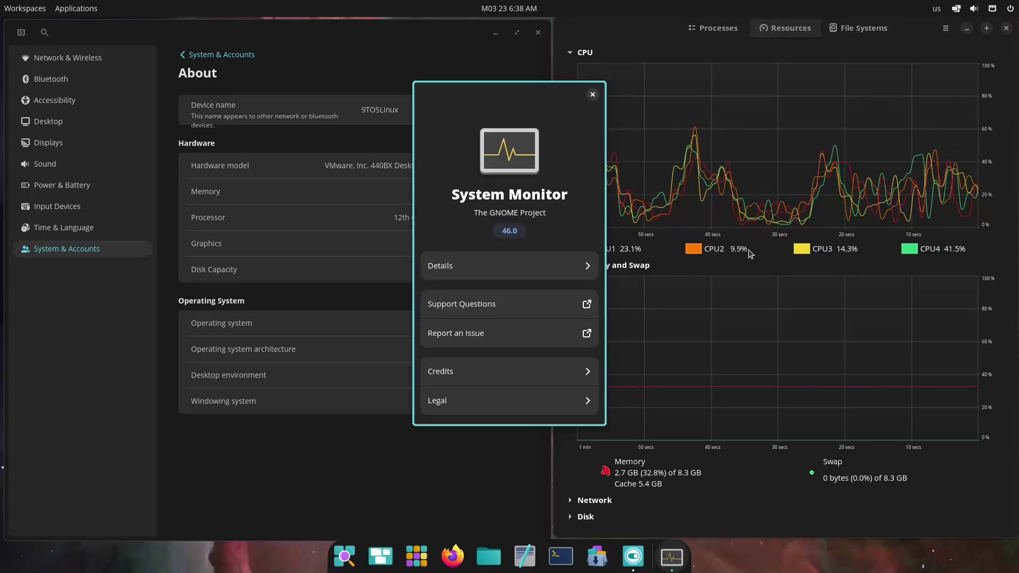
click(592, 94)
- Review the process, resource and file system preferences, then close System Monitor
click(946, 29)
click(920, 83)
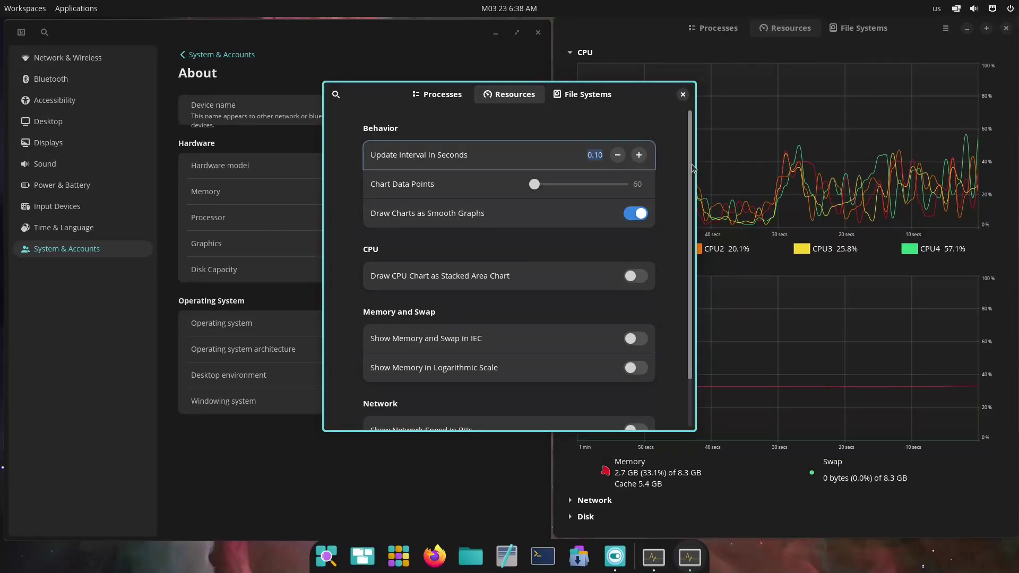
scroll(488, 159, down, 2)
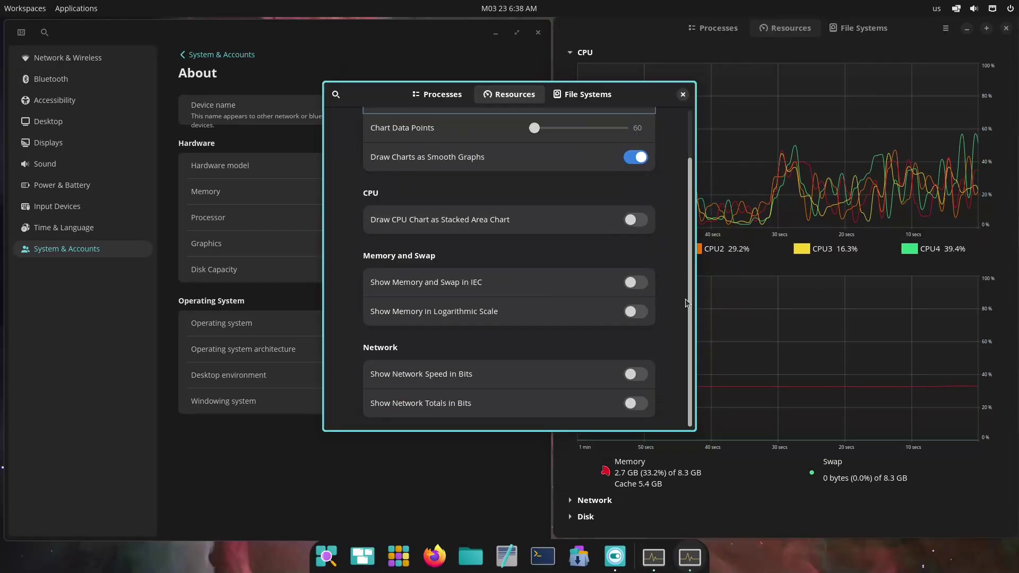
click(444, 96)
scroll(654, 287, down, 5)
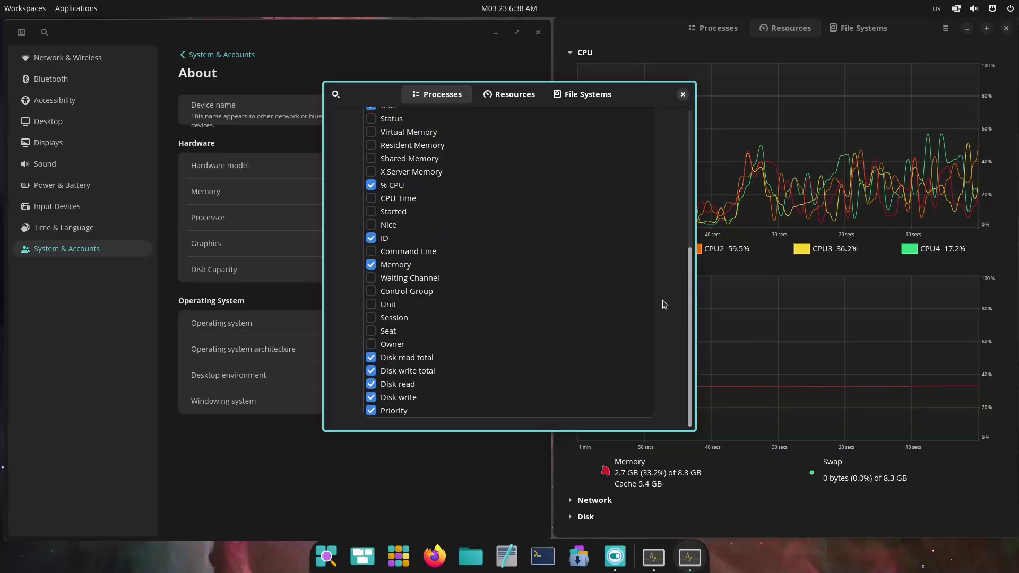
click(509, 95)
click(582, 94)
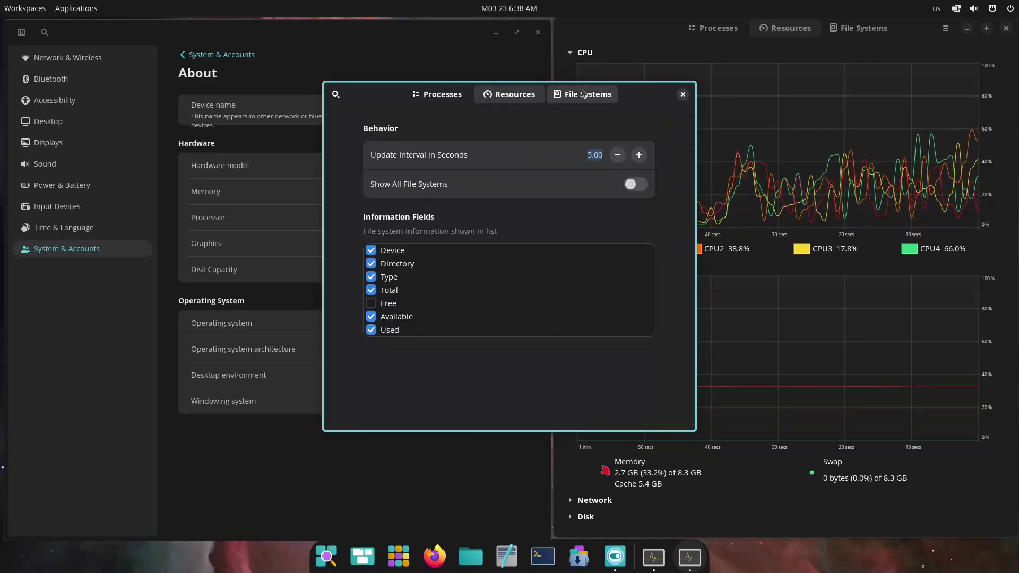
click(682, 95)
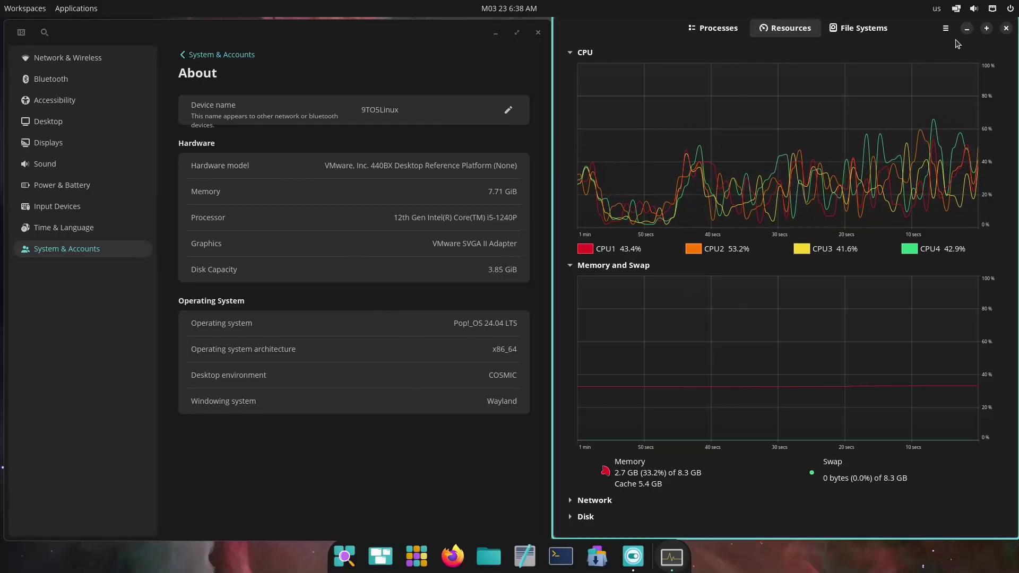
click(1005, 27)
- Maximize the Ptyxis terminal and scroll through the dnf update summary: 20 installs, 550 upgrades
click(517, 32)
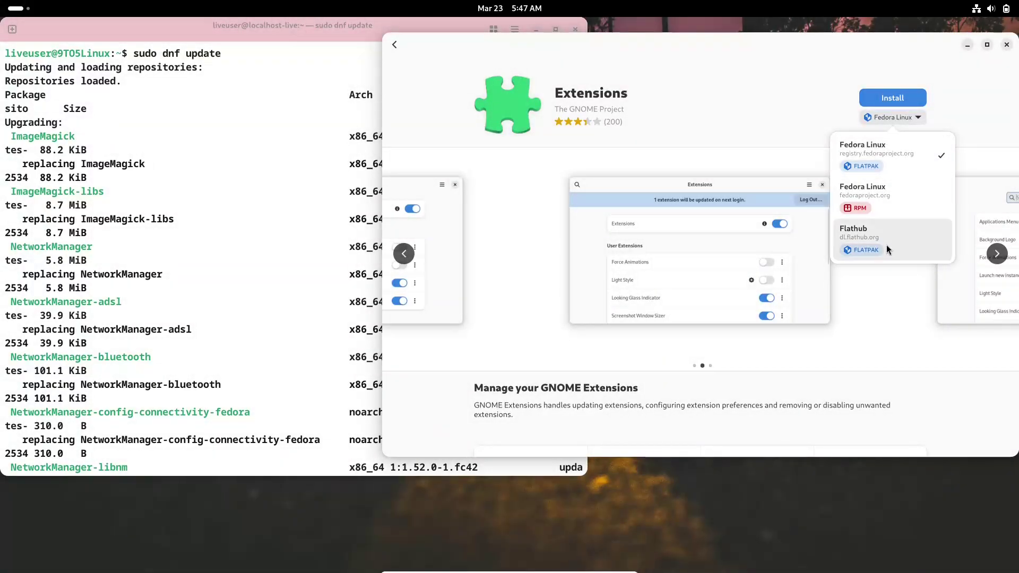
click(268, 141)
click(268, 142)
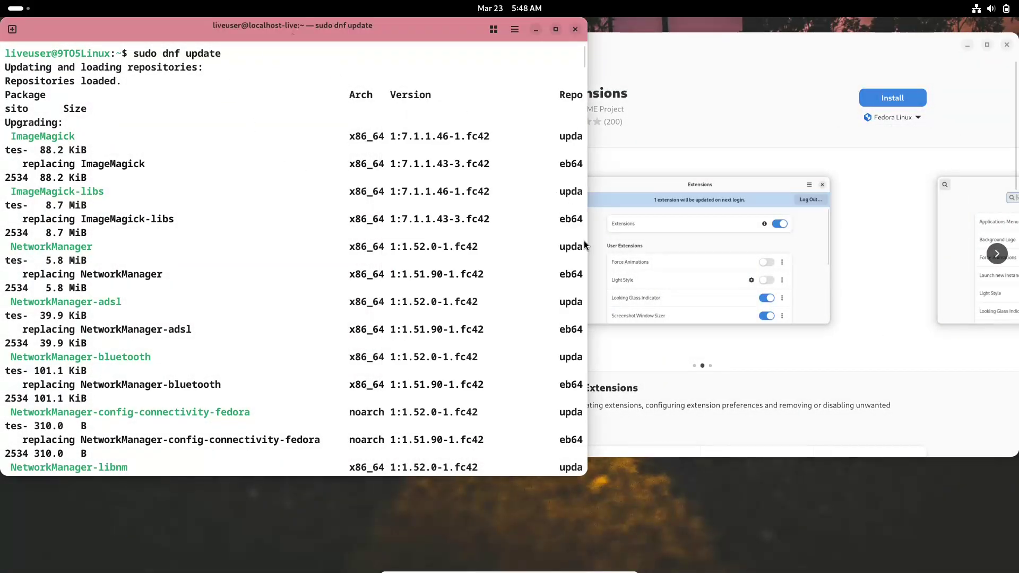
click(556, 29)
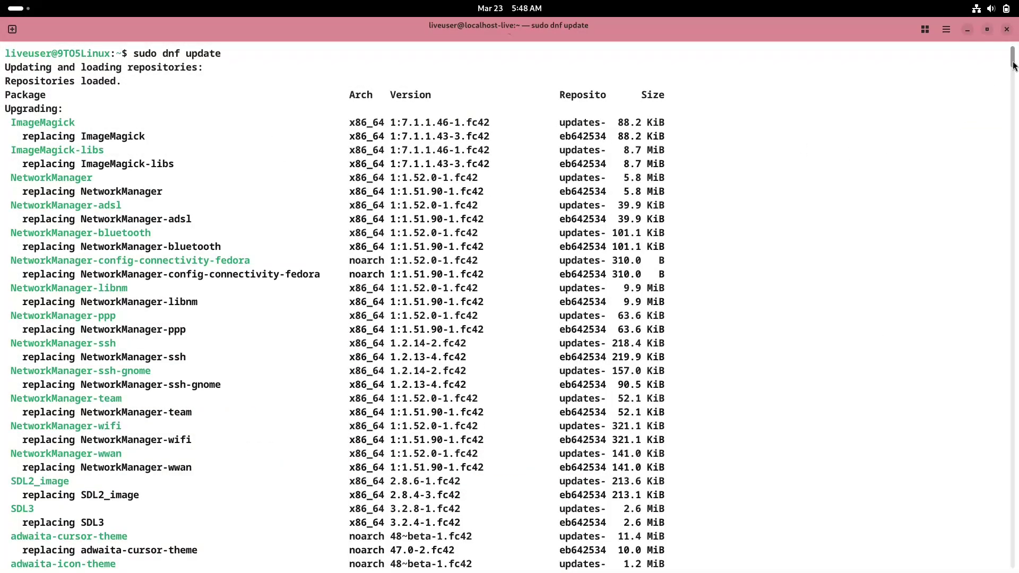
drag(1011, 57, 966, 565)
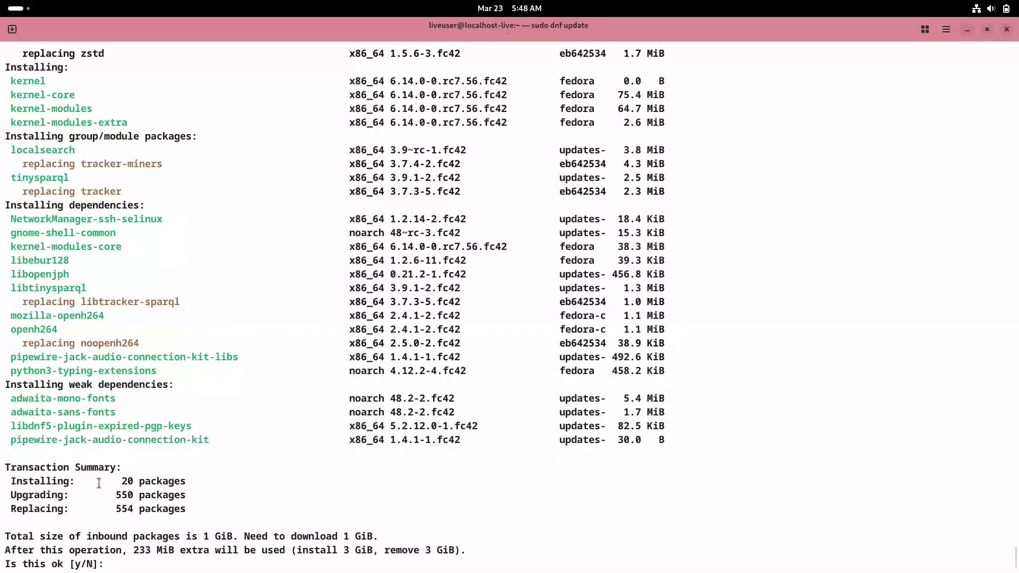
click(984, 31)
- Return to the Extensions store page and check its install sources list
click(924, 81)
click(896, 117)
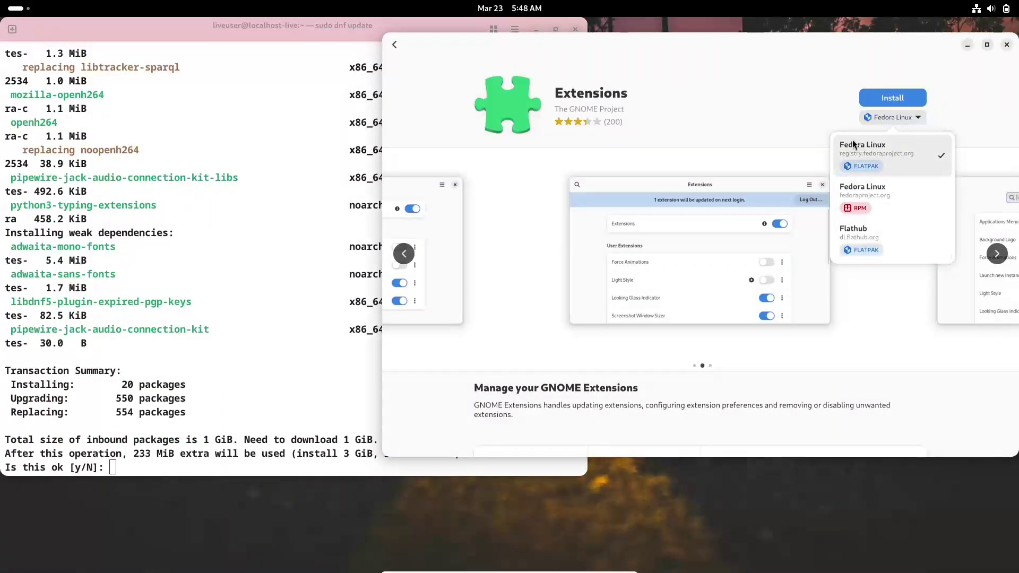
click(721, 80)
key(alt+Tab)
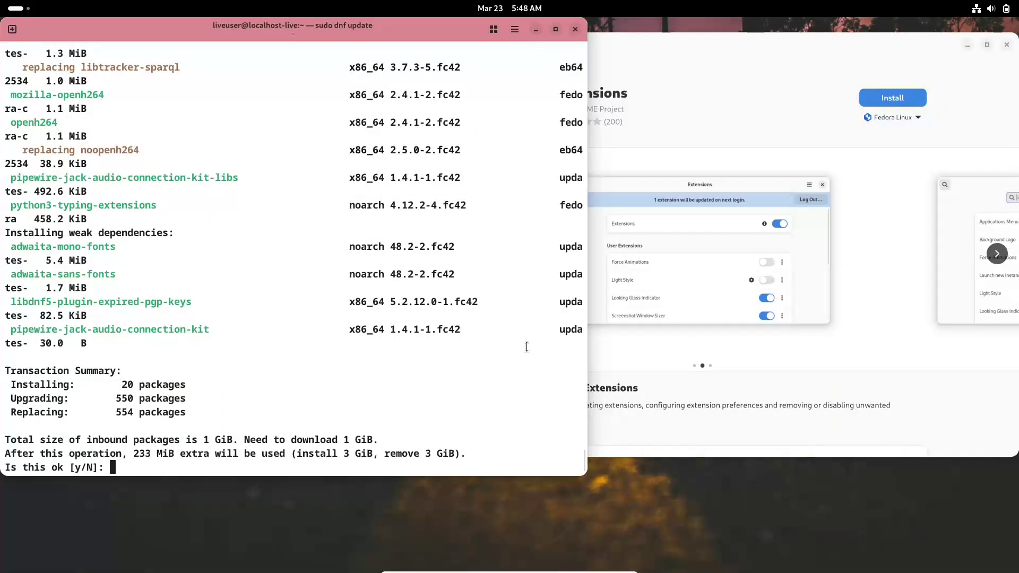
click(604, 53)
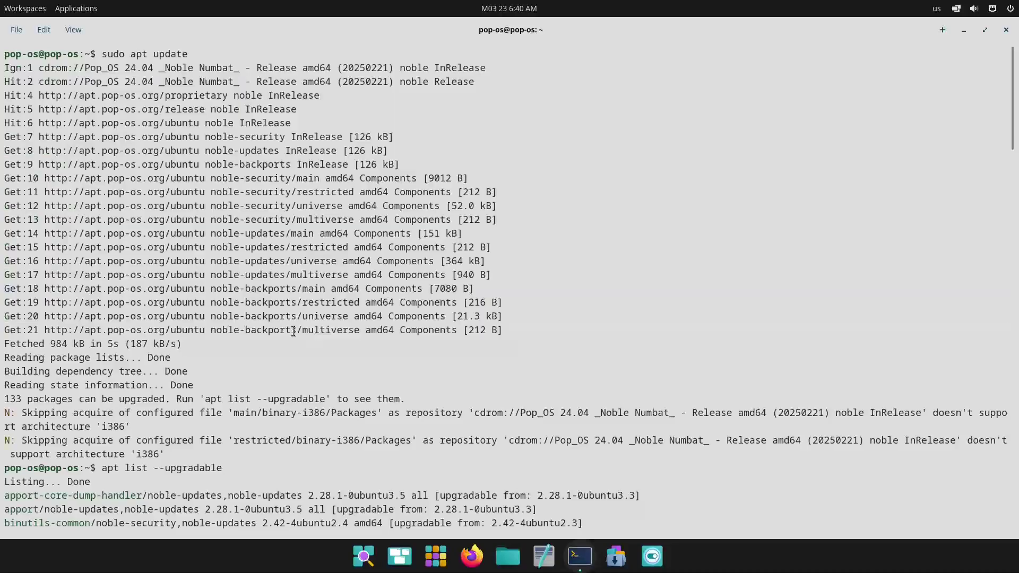
- Scroll the upgradable package list and run neofetch to show system information
drag(1013, 126, 1002, 517)
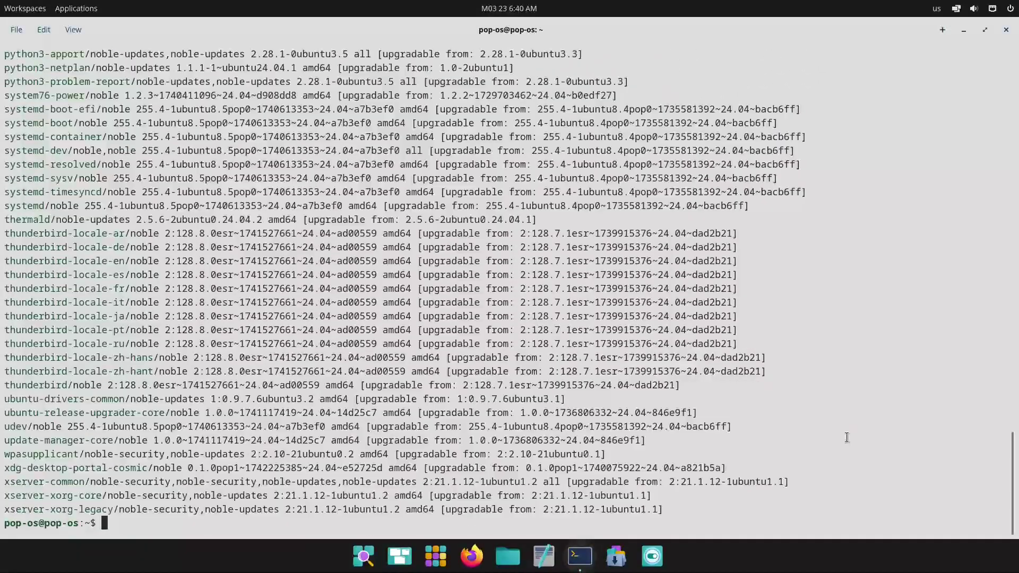
text(neofetch)
key(Return)
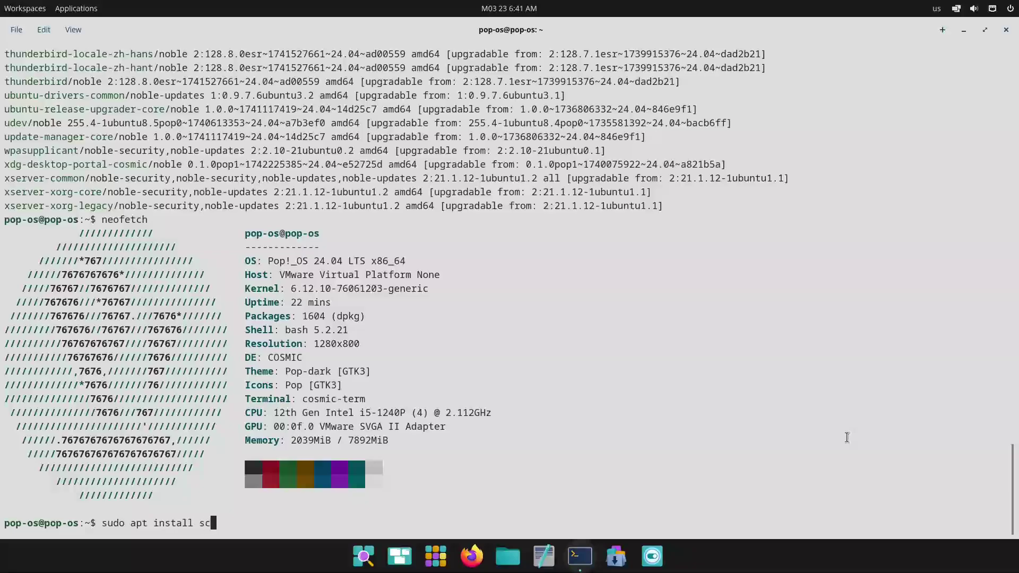
- Install screenfetch together with scrot, confirming with y at the prompt
text(h)
key(Return)
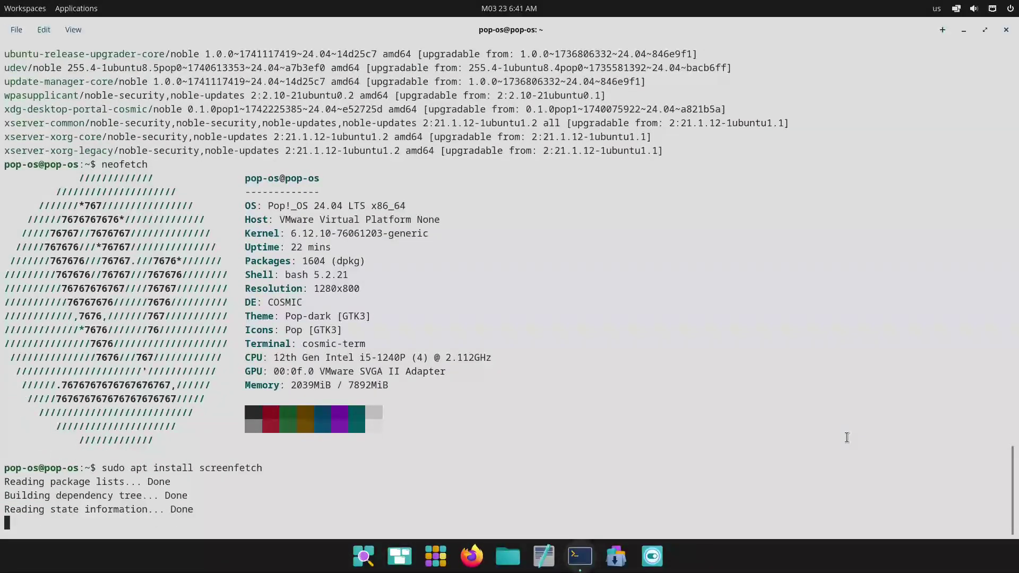
key(Return)
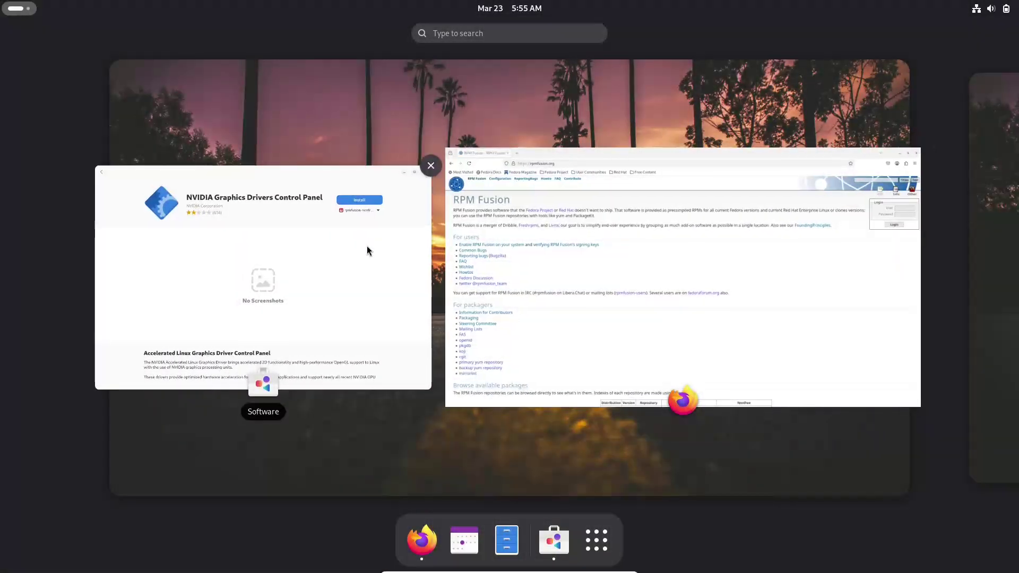
- Review the NVIDIA store pages and the NVIDIA Linux Graphics Driver's install sources
click(365, 246)
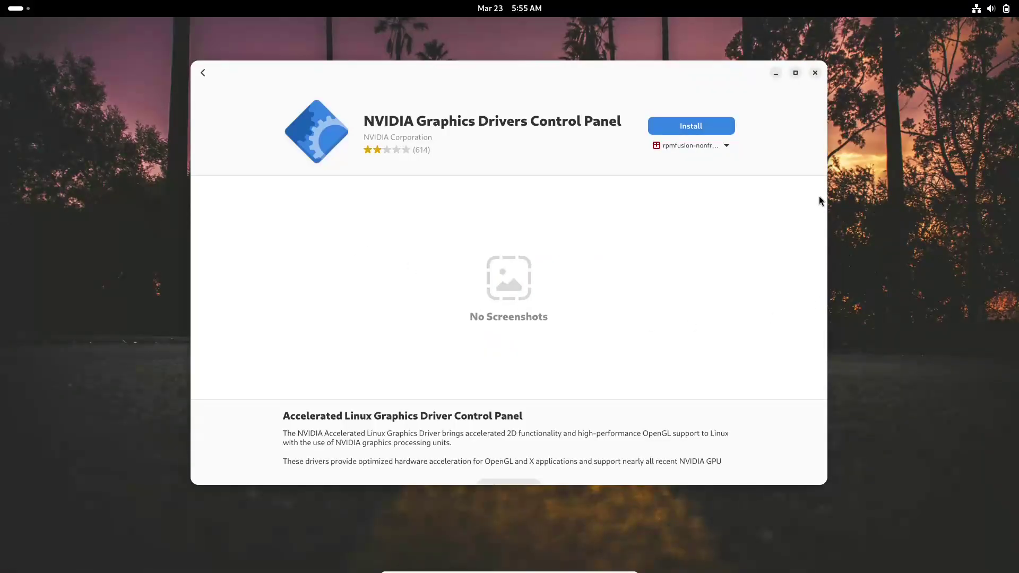
drag(822, 180, 811, 133)
click(203, 73)
click(410, 195)
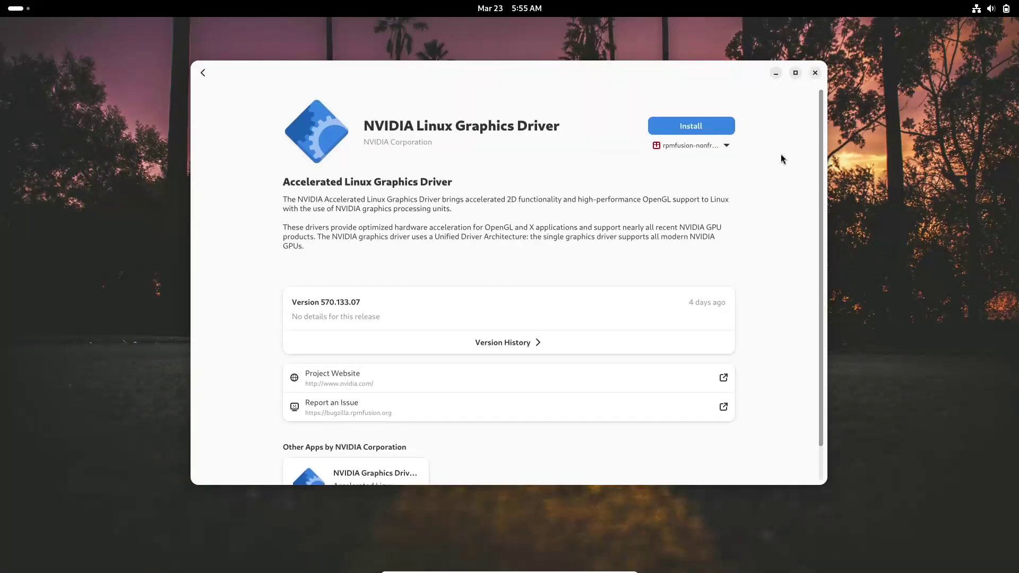
click(726, 145)
- Read through rpmfusion.org in Firefox, then close the browser and GNOME Software
click(16, 8)
click(583, 285)
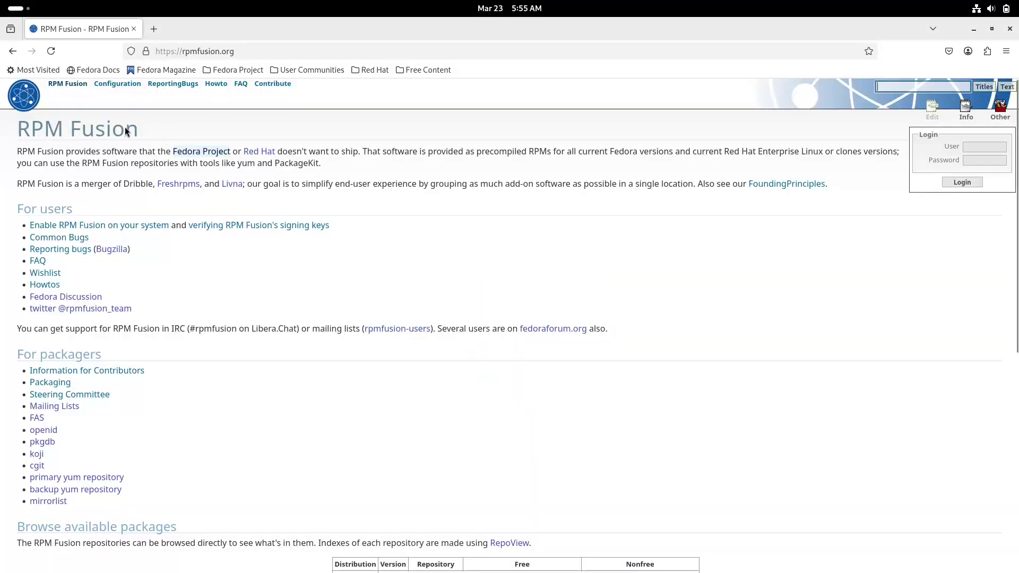
drag(140, 129, 24, 126)
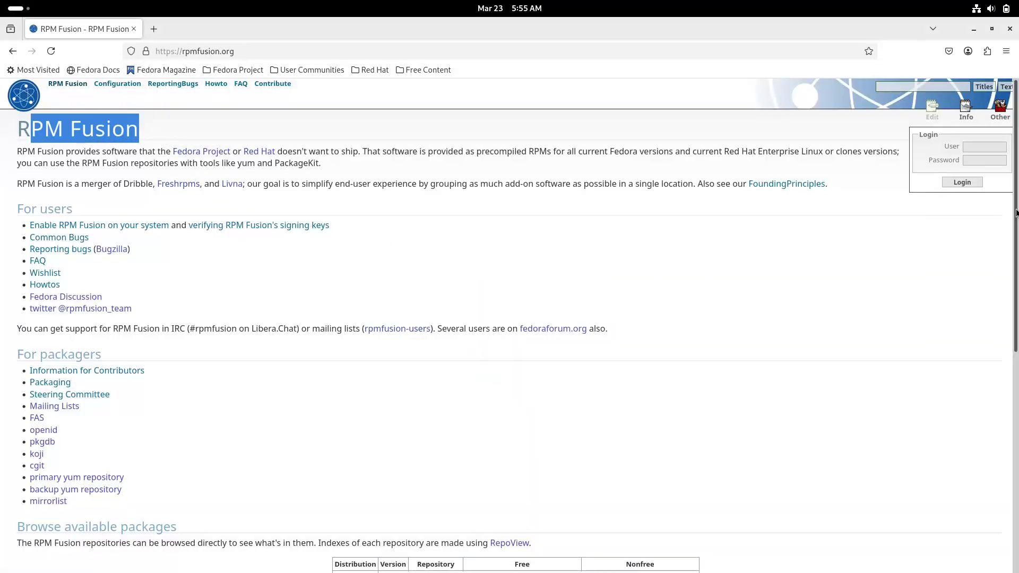
drag(1013, 214, 1014, 426)
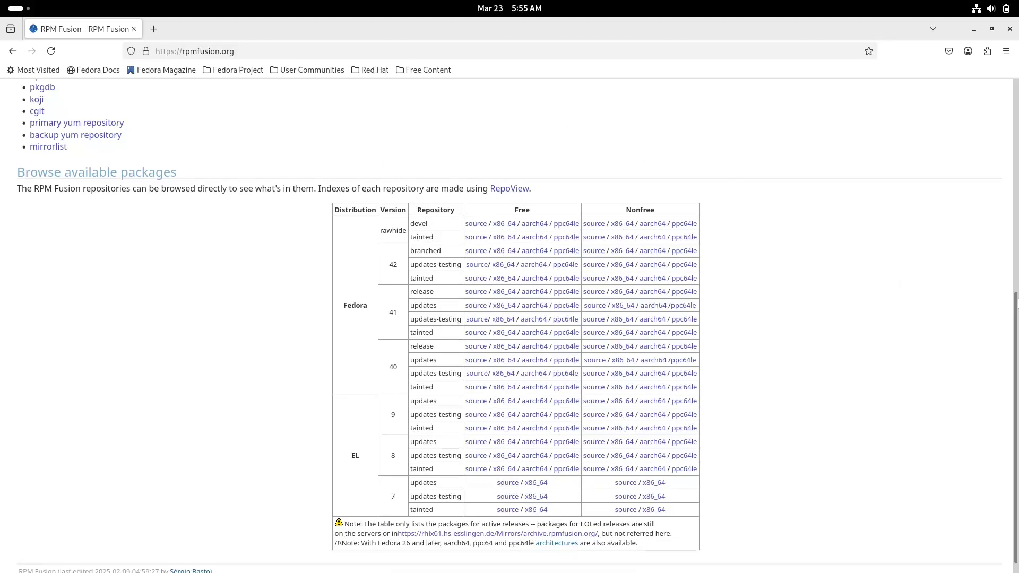
scroll(1016, 337, down, 1)
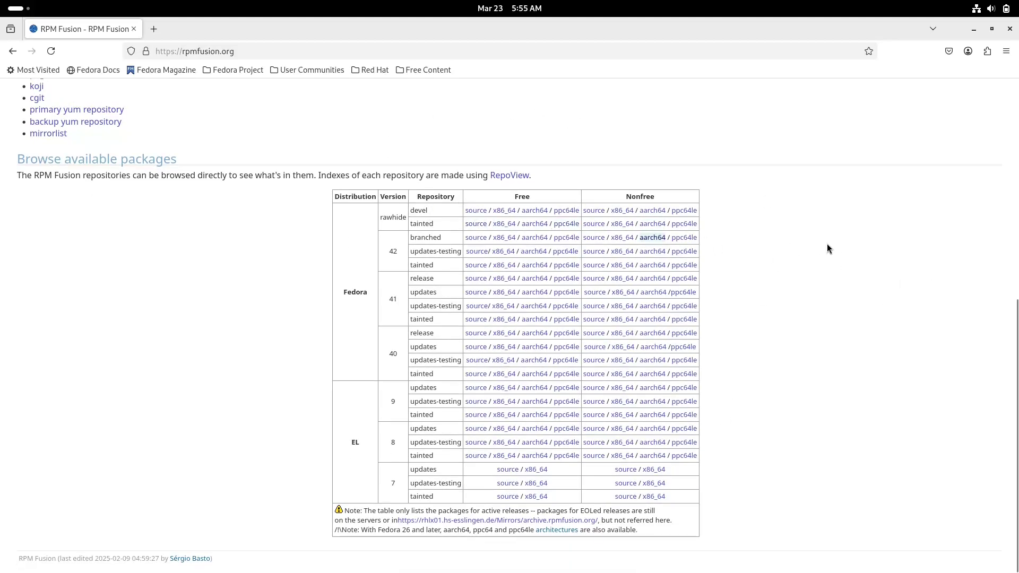
scroll(991, 215, up, 10)
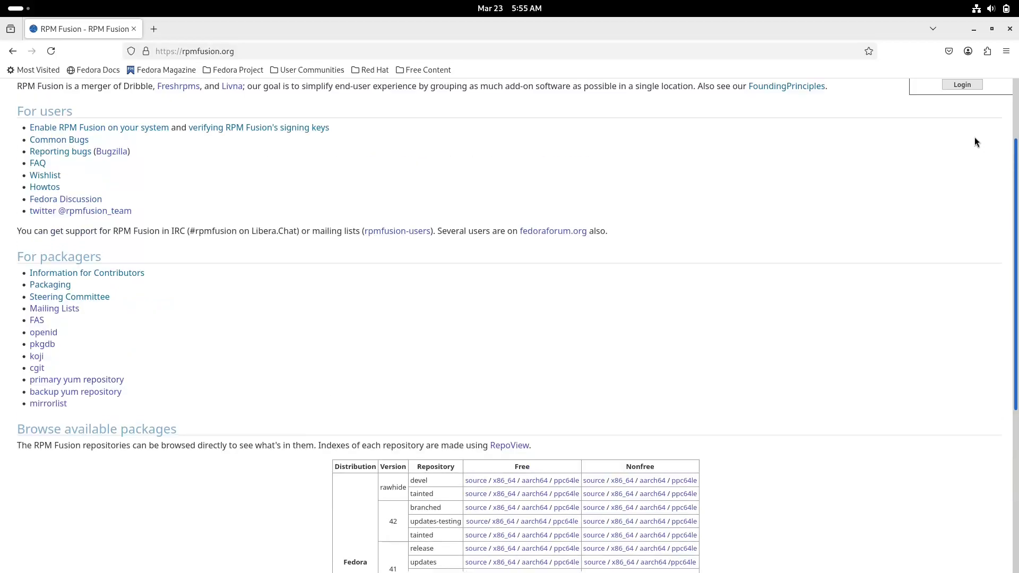
click(1010, 28)
click(815, 72)
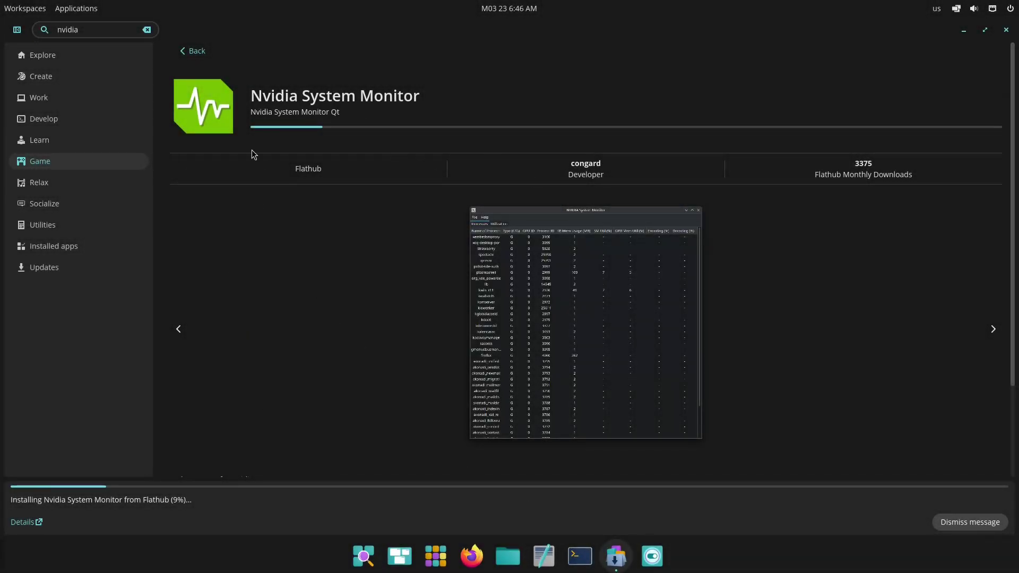
- Flip through Nvidia System Monitor screenshots and view the NVIDIA X Server Settings listing
click(994, 330)
click(994, 330)
click(194, 51)
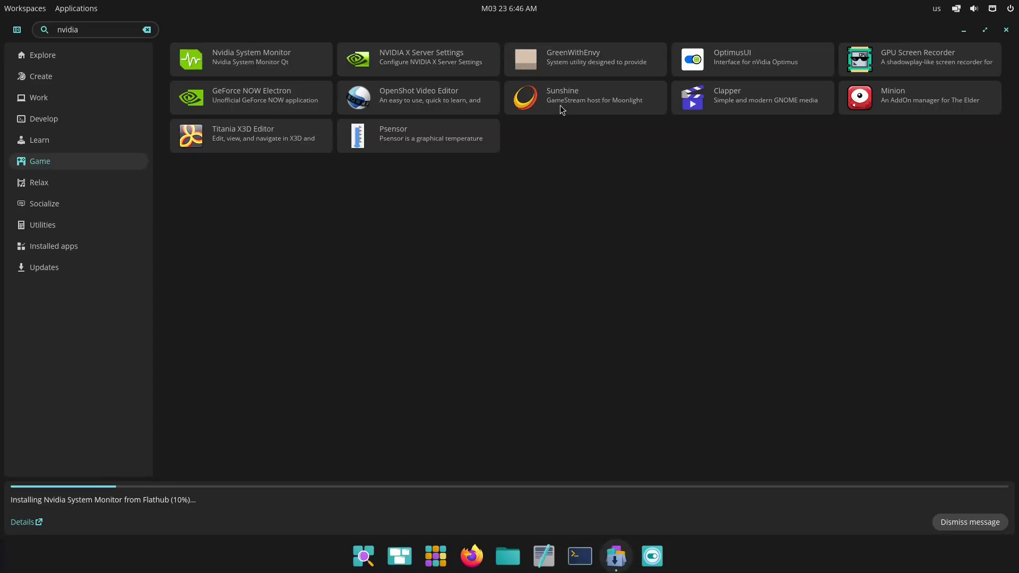
click(416, 50)
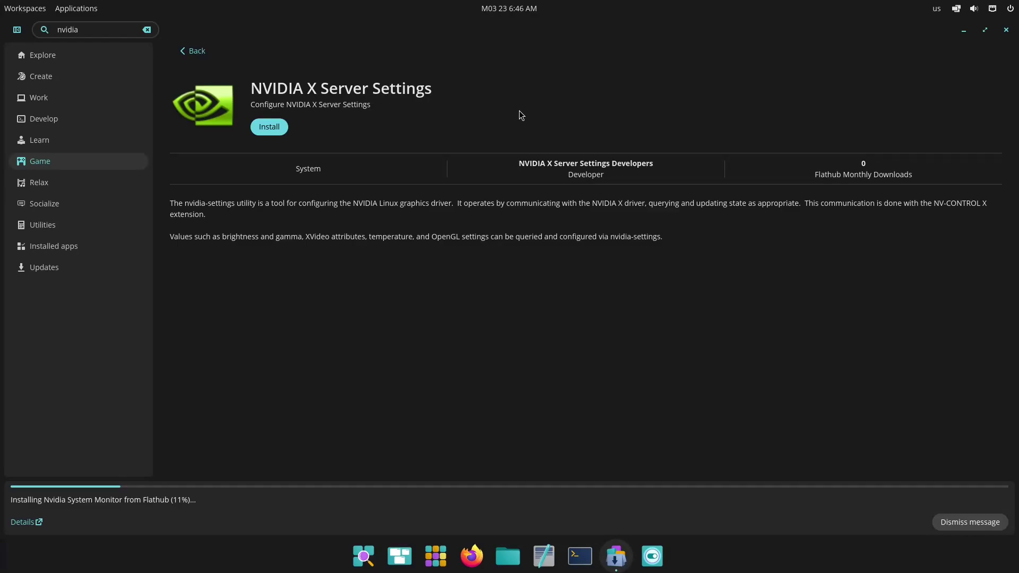
click(192, 52)
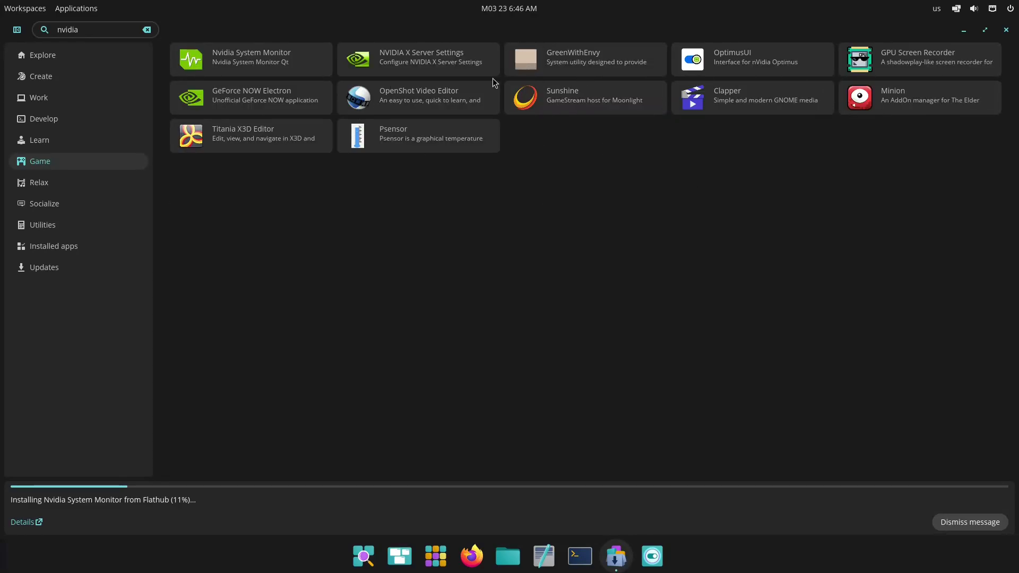
click(261, 56)
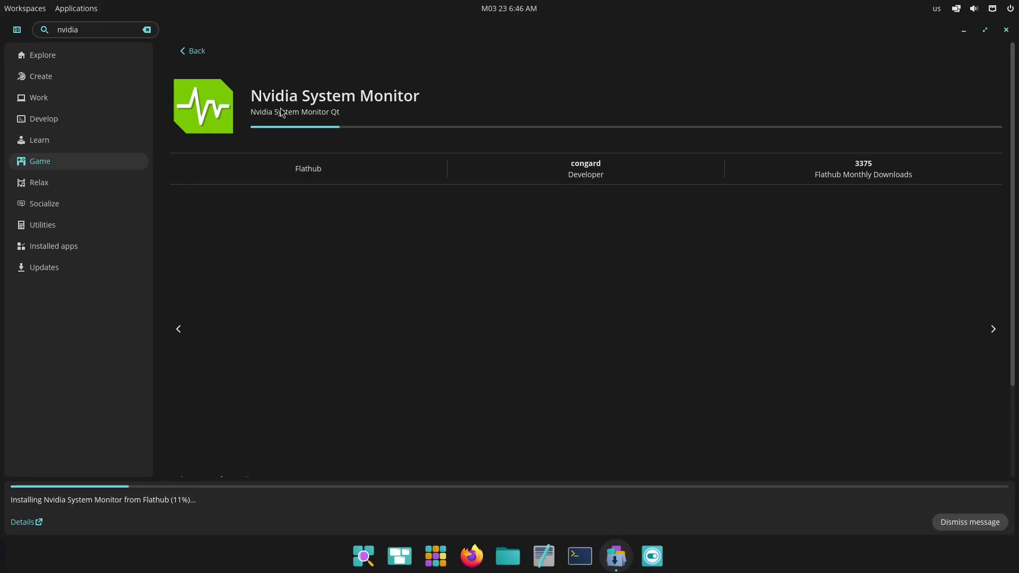
click(195, 52)
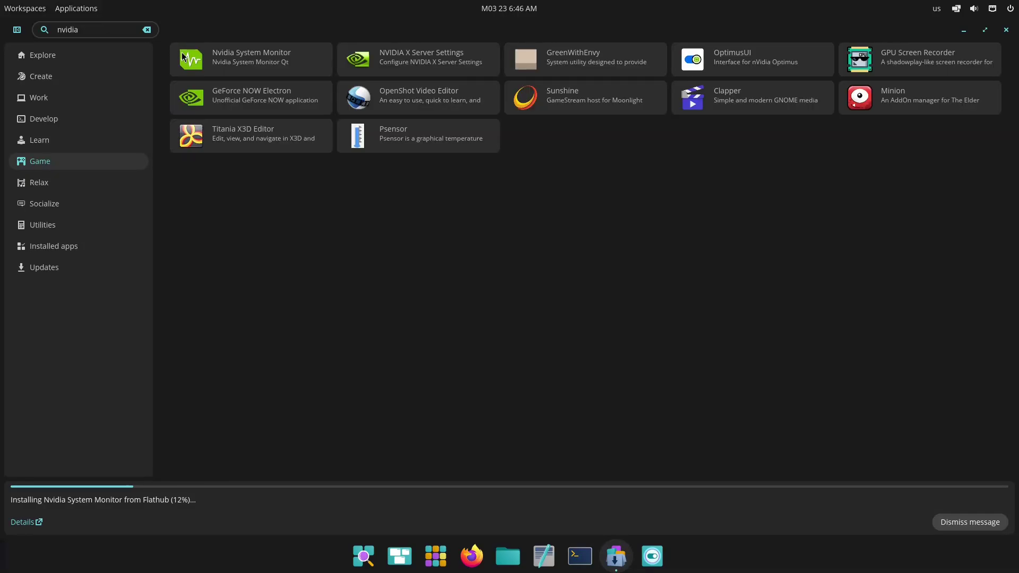
- Revisit Nvidia System Monitor and NVIDIA X Server Settings, then close the store and its notification
click(207, 59)
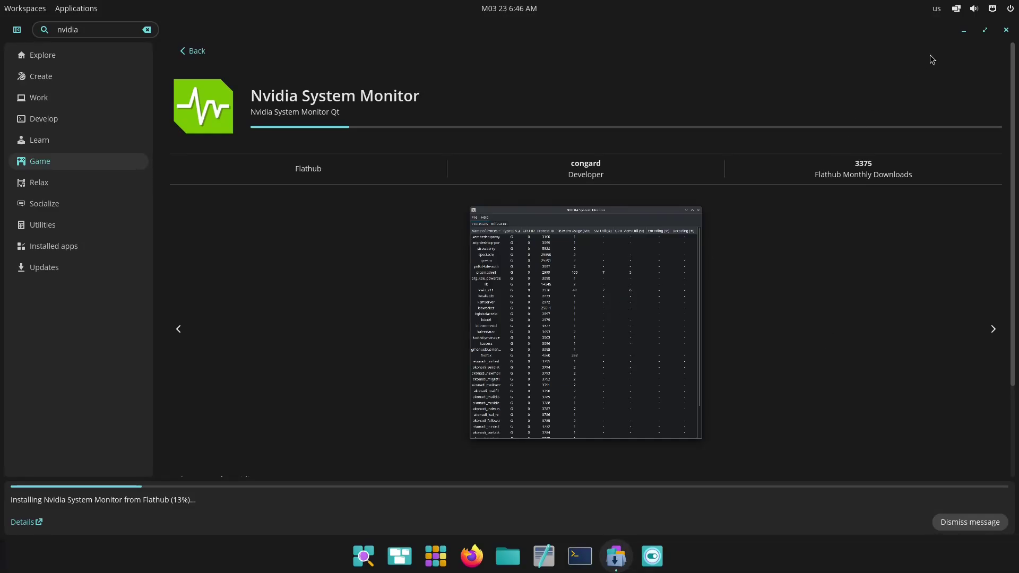
click(196, 51)
click(366, 66)
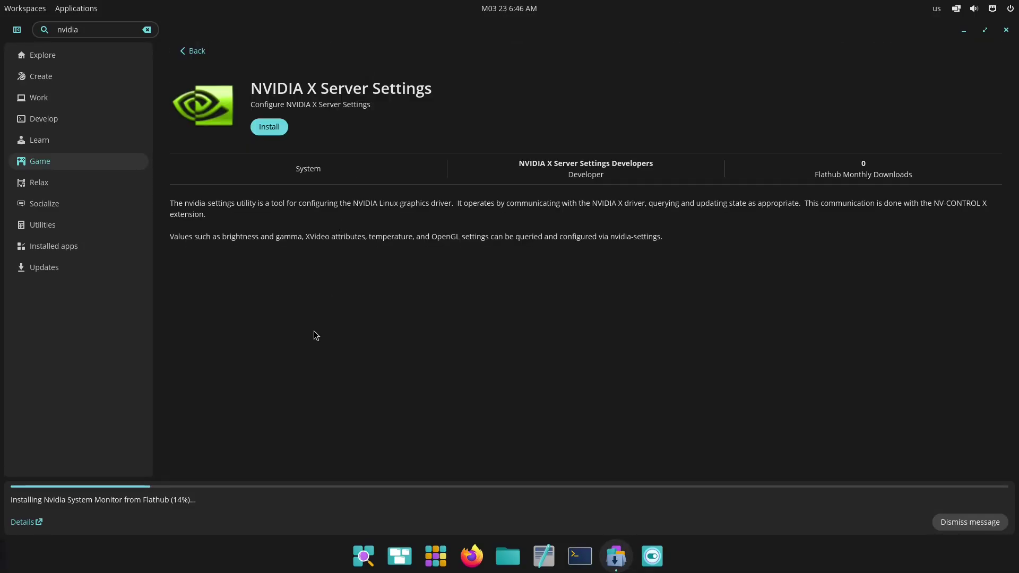
click(1006, 30)
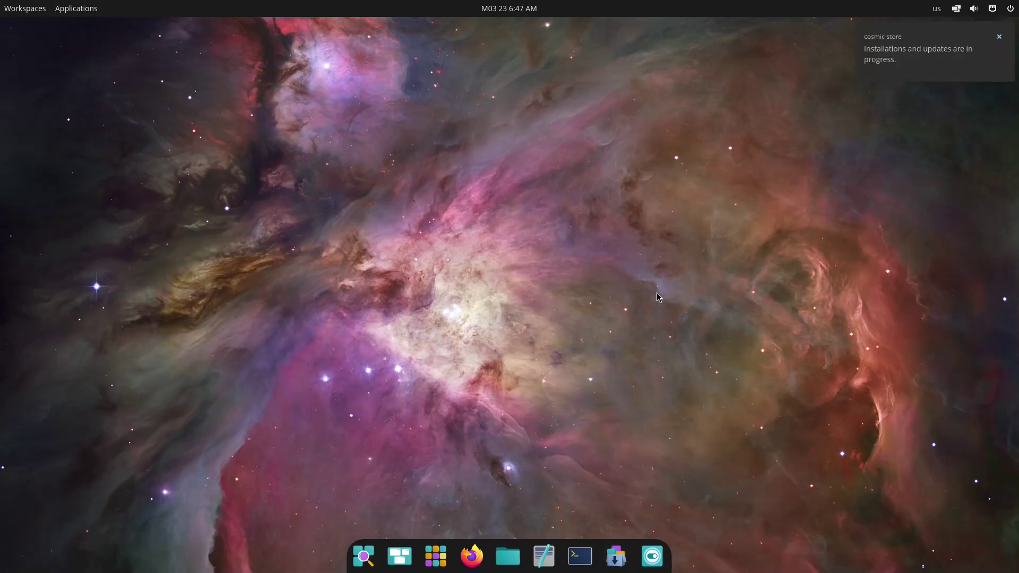
click(936, 54)
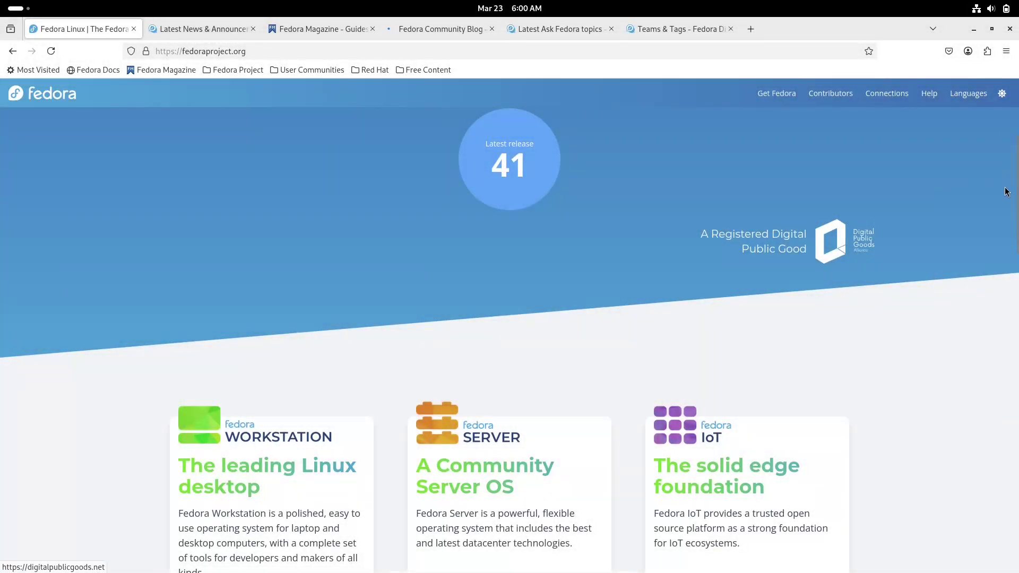
- Look through the News, Magazine, Community Blog, Ask Fedora and Teams & Tags tabs
drag(1007, 191, 1007, 378)
scroll(1008, 378, down, 15)
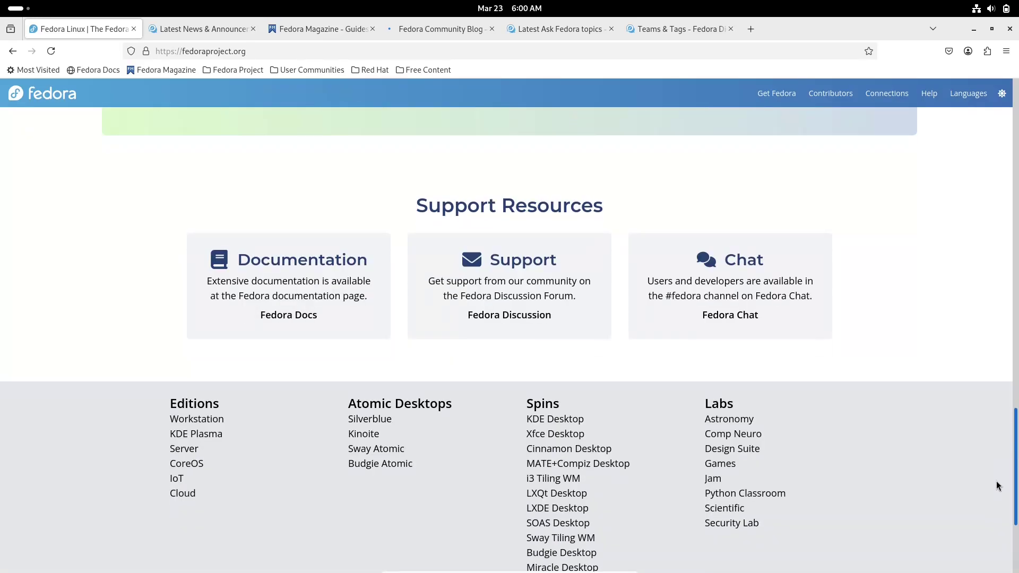
click(224, 32)
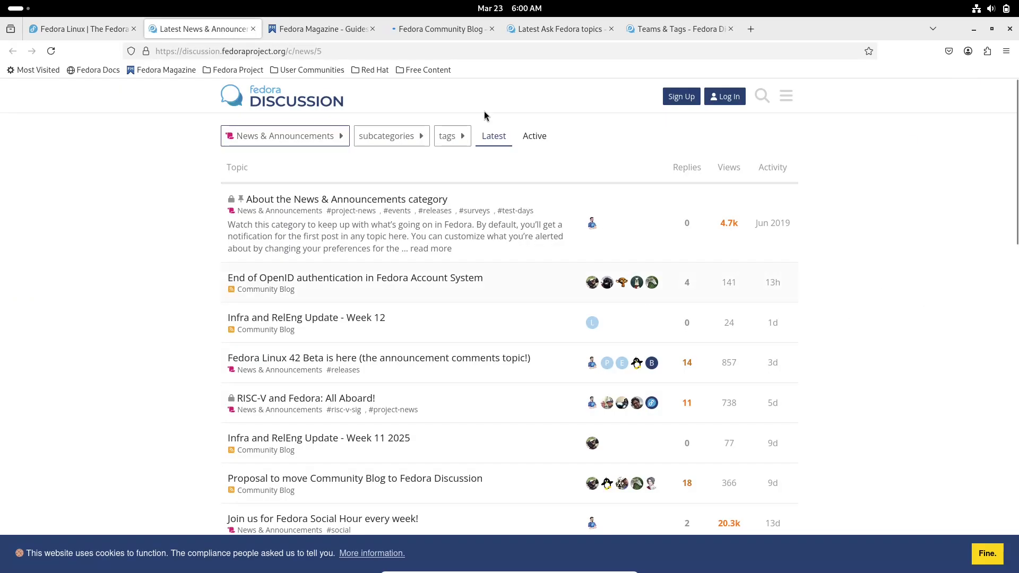
click(319, 30)
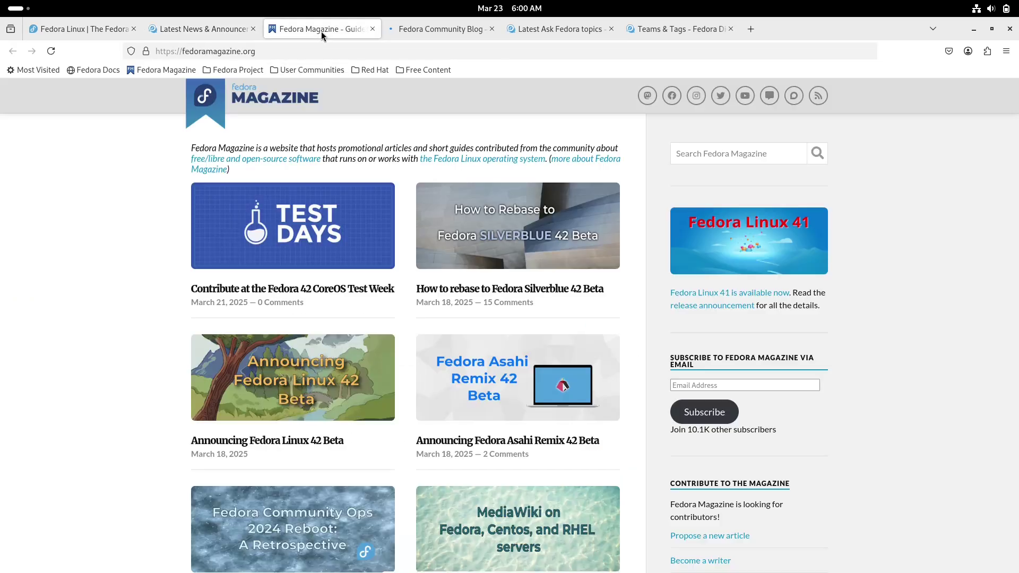
click(442, 28)
click(562, 31)
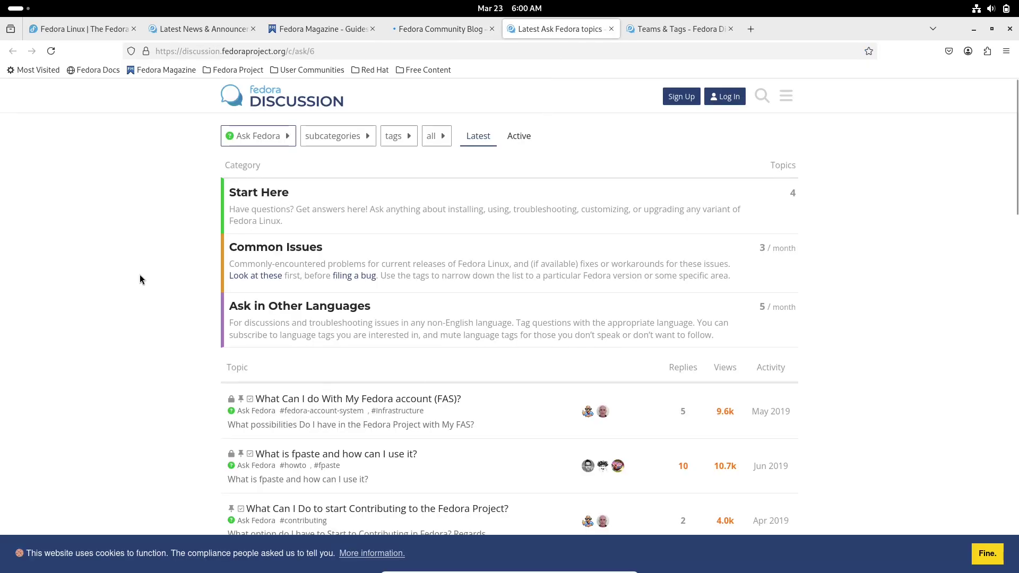
click(638, 29)
click(92, 27)
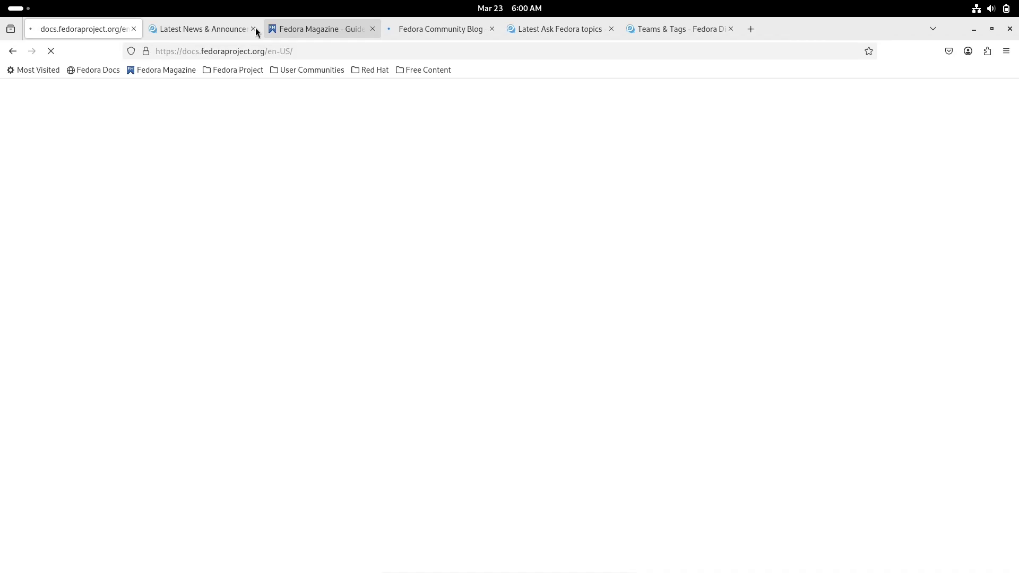
- Close the extra Fedora tabs and open Fedora Discussion from Support Resources
click(254, 29)
click(254, 30)
click(254, 29)
click(254, 30)
click(256, 29)
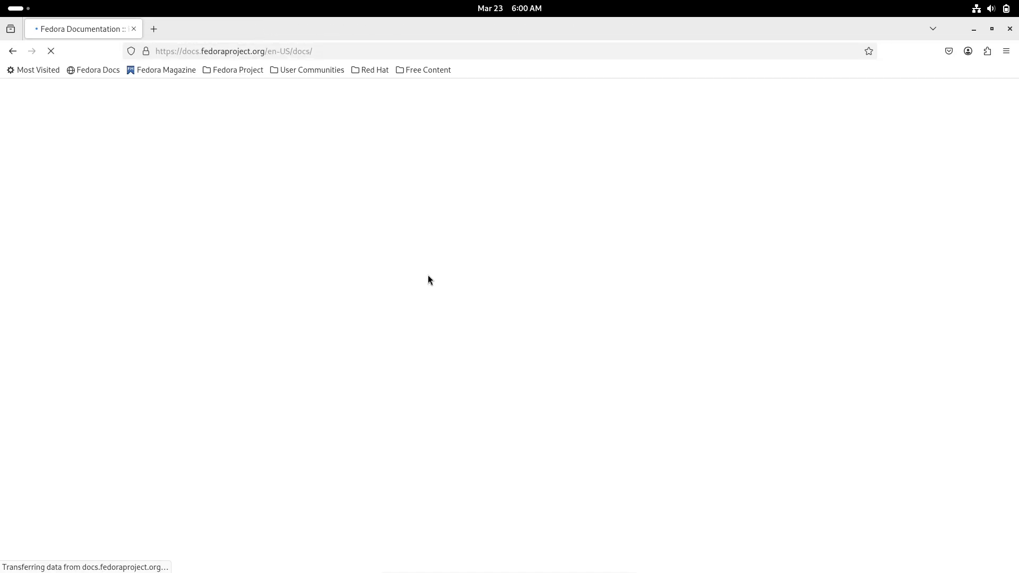
click(52, 99)
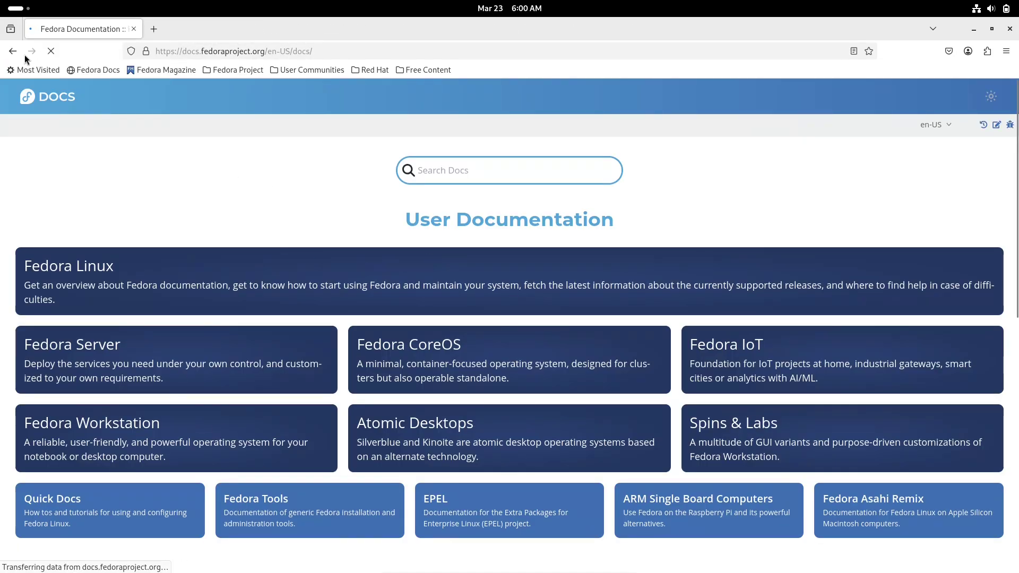
click(17, 52)
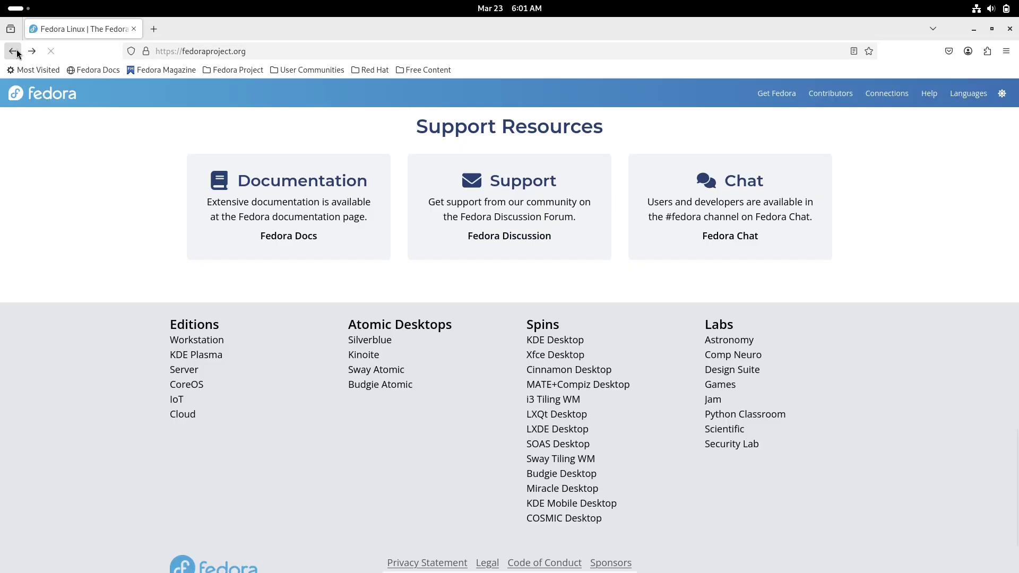
click(514, 234)
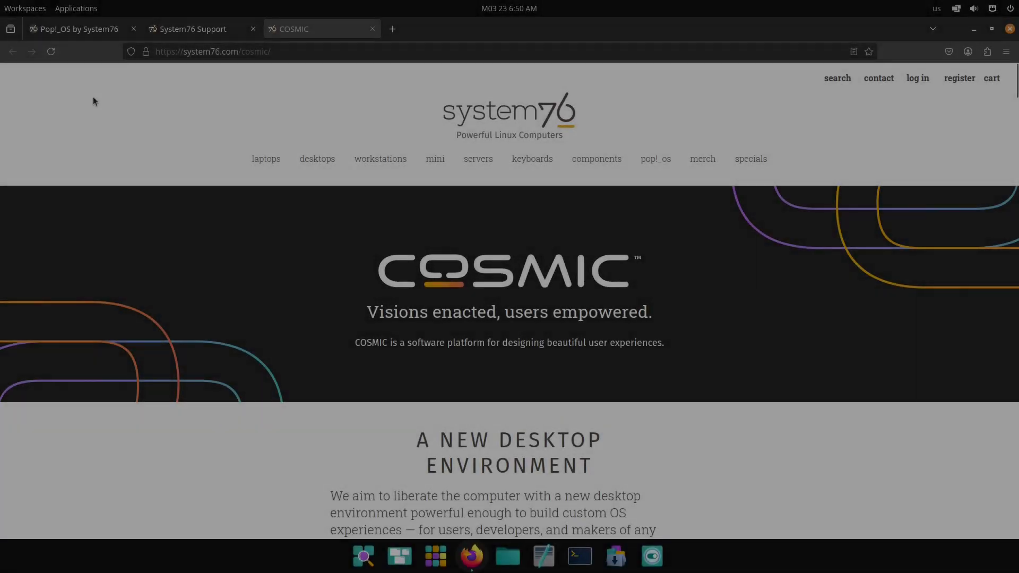
- Skim and close the Pop!_OS and System76 Support tabs
click(68, 31)
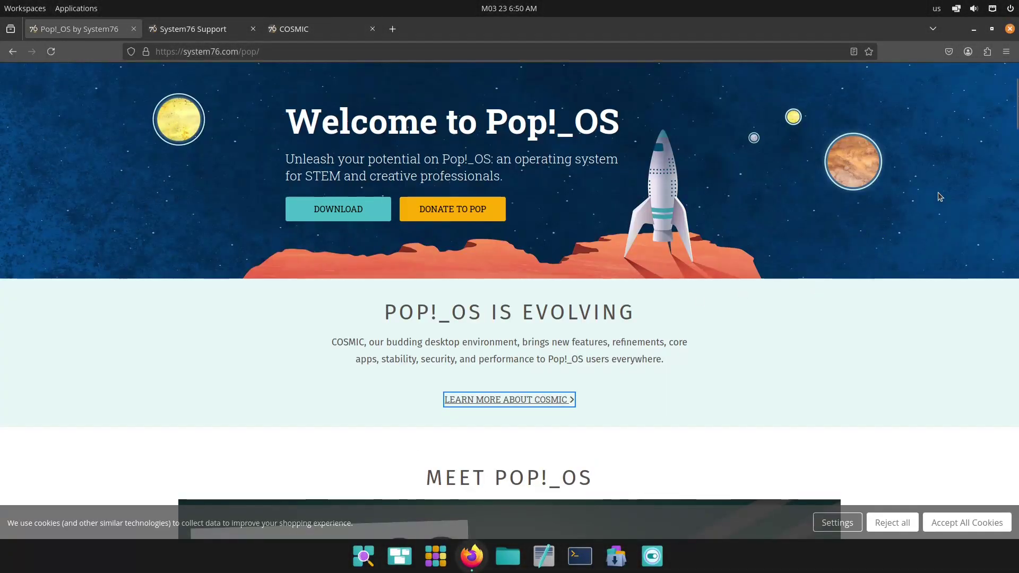
scroll(993, 301, down, 20)
scroll(993, 302, down, 20)
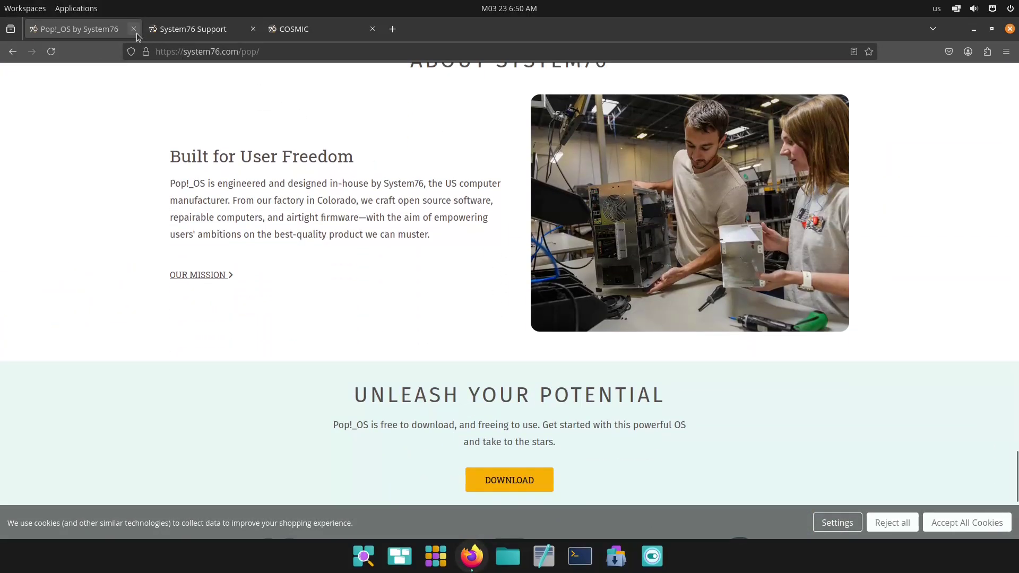
click(133, 29)
scroll(436, 203, down, 5)
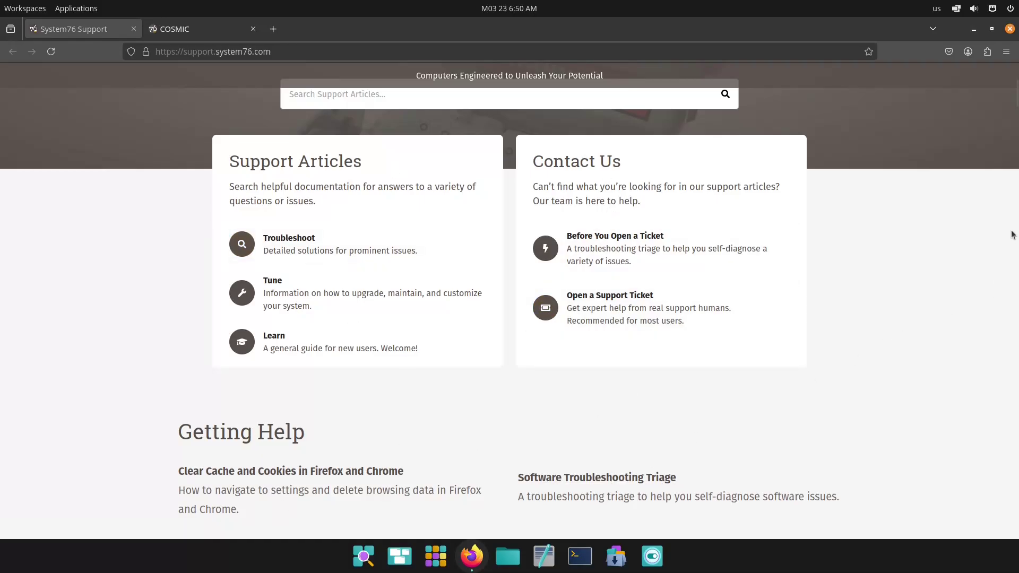
drag(1013, 173, 1014, 533)
click(134, 29)
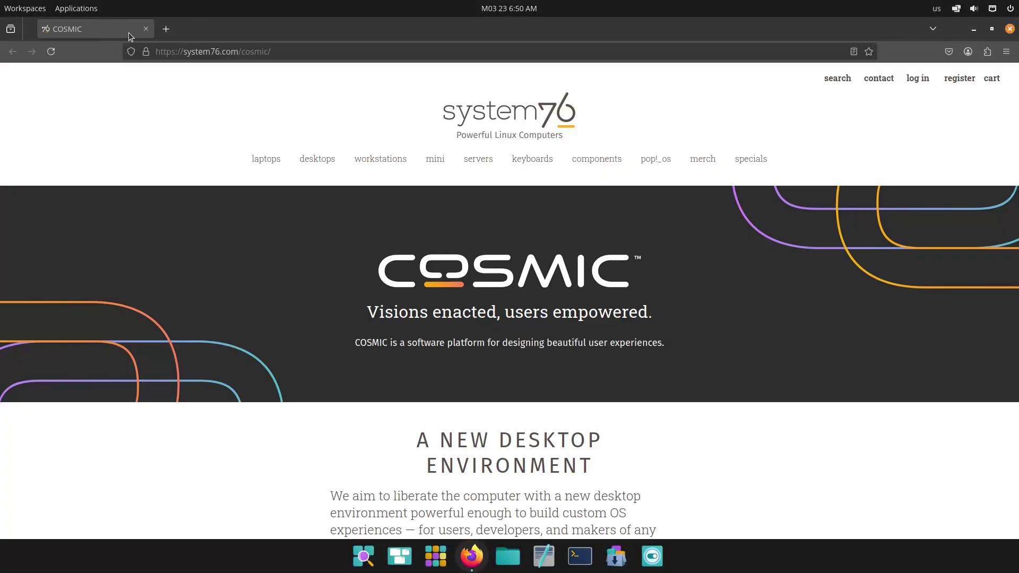
- Scroll the COSMIC page down to its COSMIC Community links
click(1013, 132)
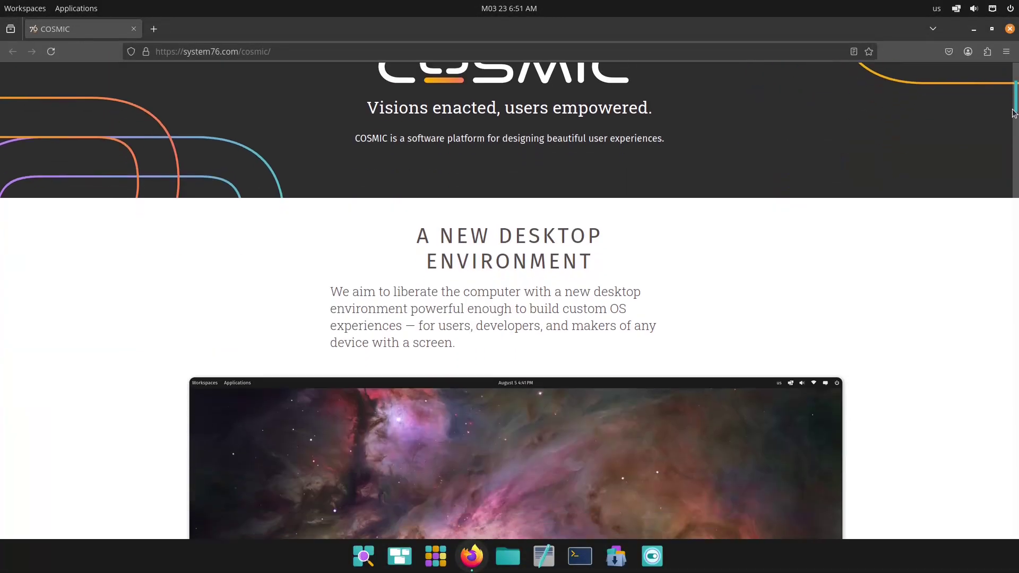
drag(1013, 133, 1017, 302)
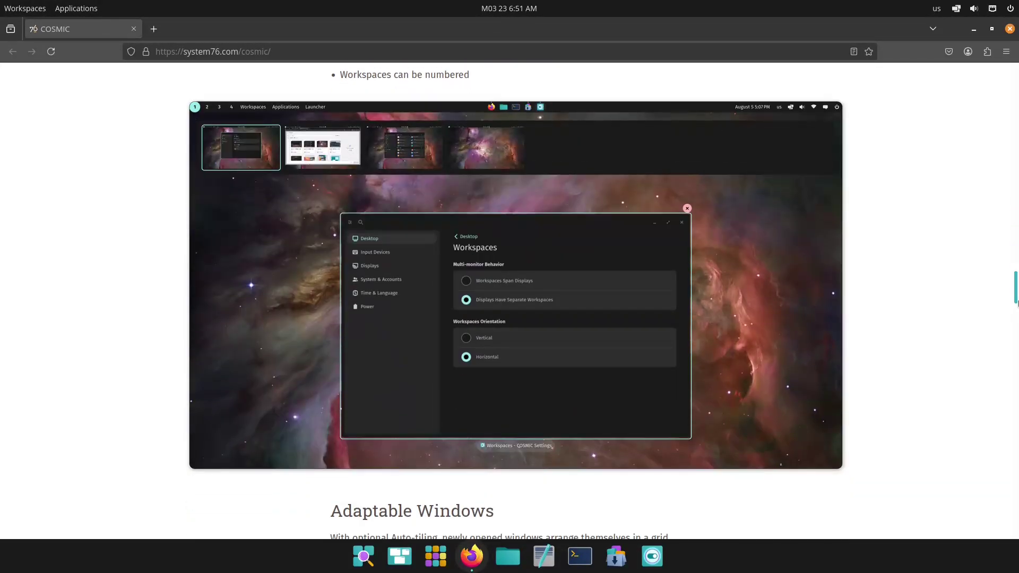
drag(1004, 338, 1004, 507)
scroll(928, 191, down, 4)
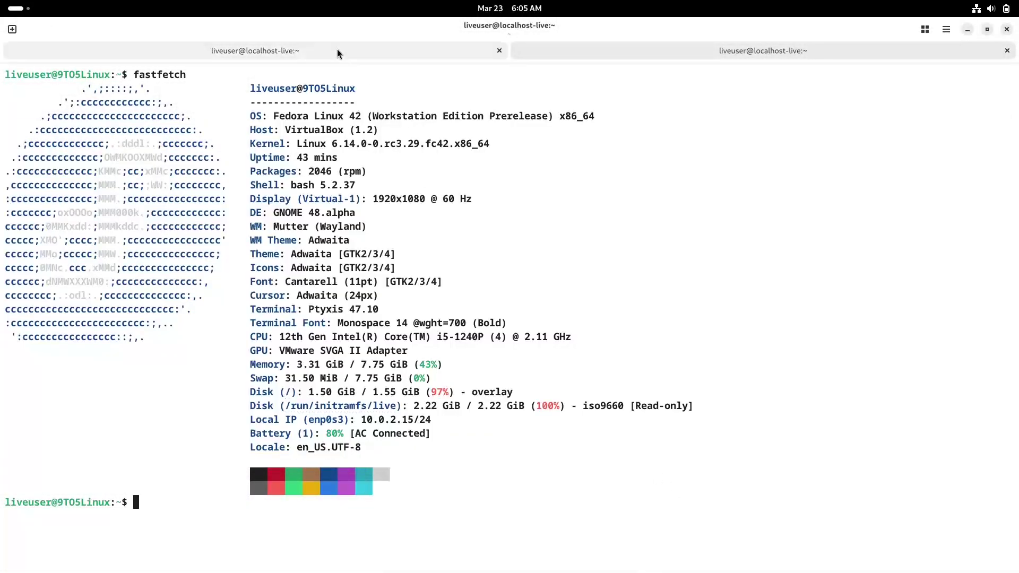
- Review the inxi output, then close the terminal window
click(336, 52)
drag(1006, 178, 976, 120)
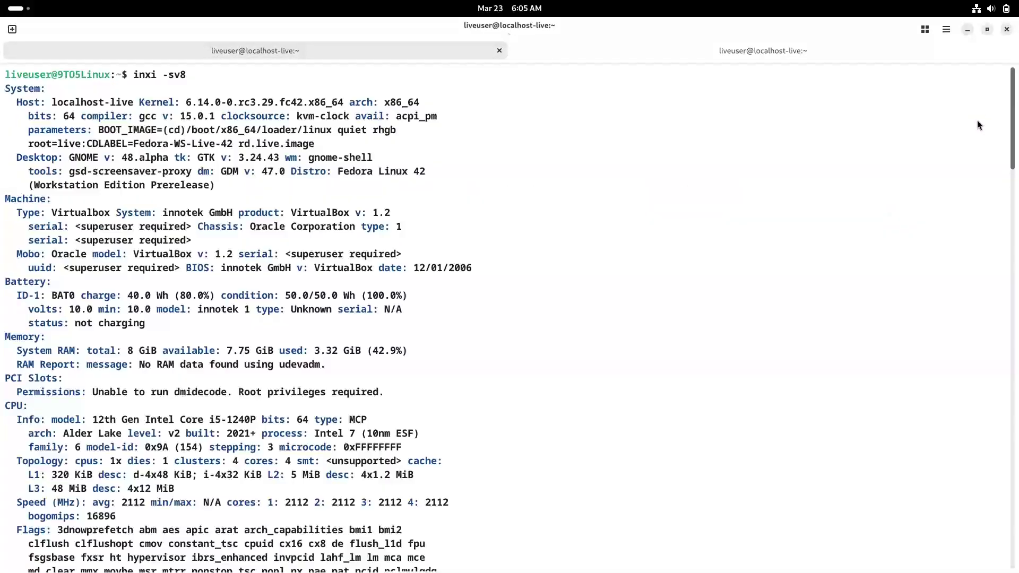
click(1004, 30)
- Set Power Mode to Performance and turn on Dark Style in Quick Settings
click(990, 8)
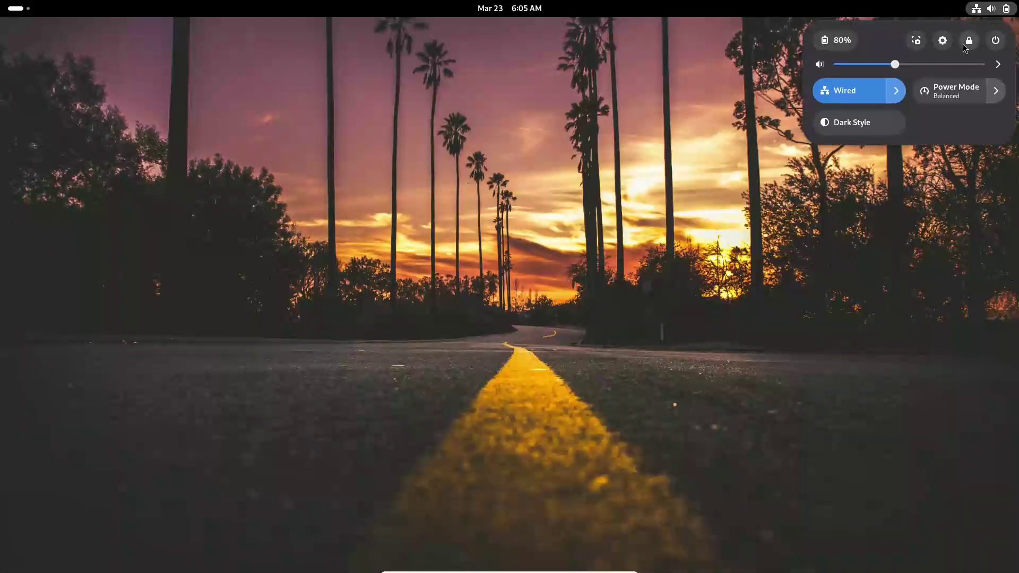
click(940, 98)
click(898, 157)
click(996, 91)
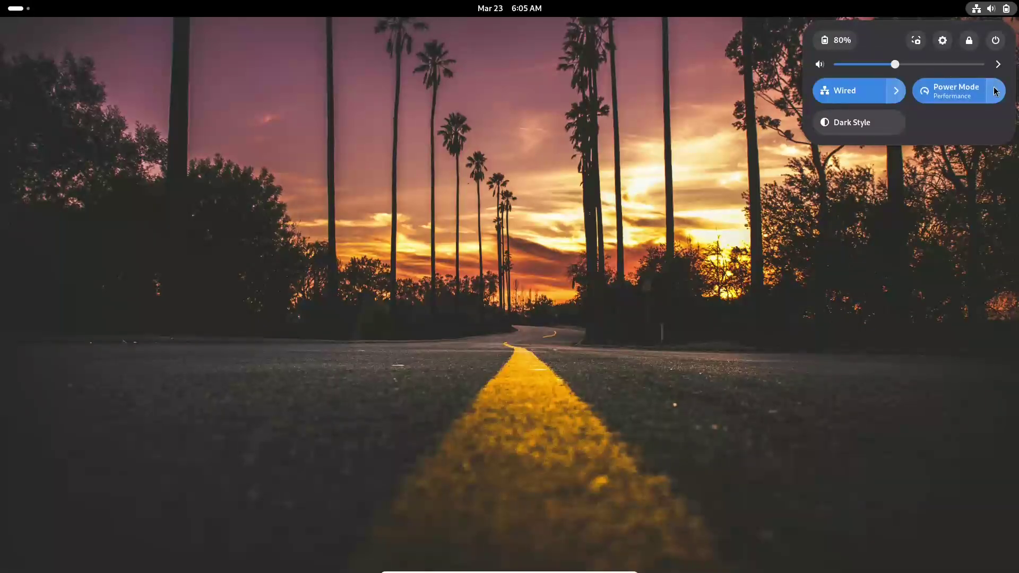
click(866, 131)
key(Escape)
- Browse the calendar panel and the app grid's Utilities folder, then return to the desktop
click(509, 8)
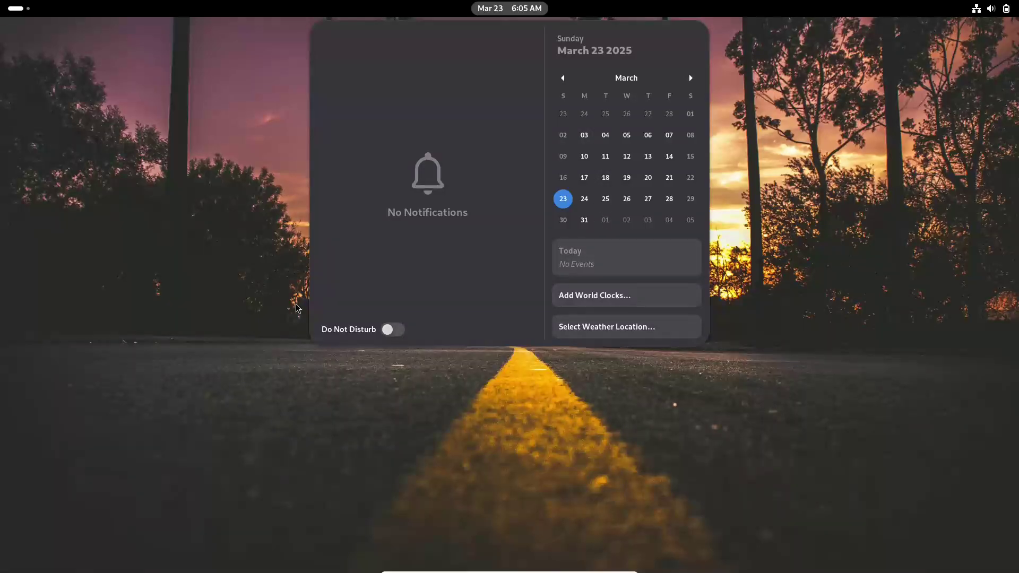
click(201, 280)
click(24, 10)
click(572, 531)
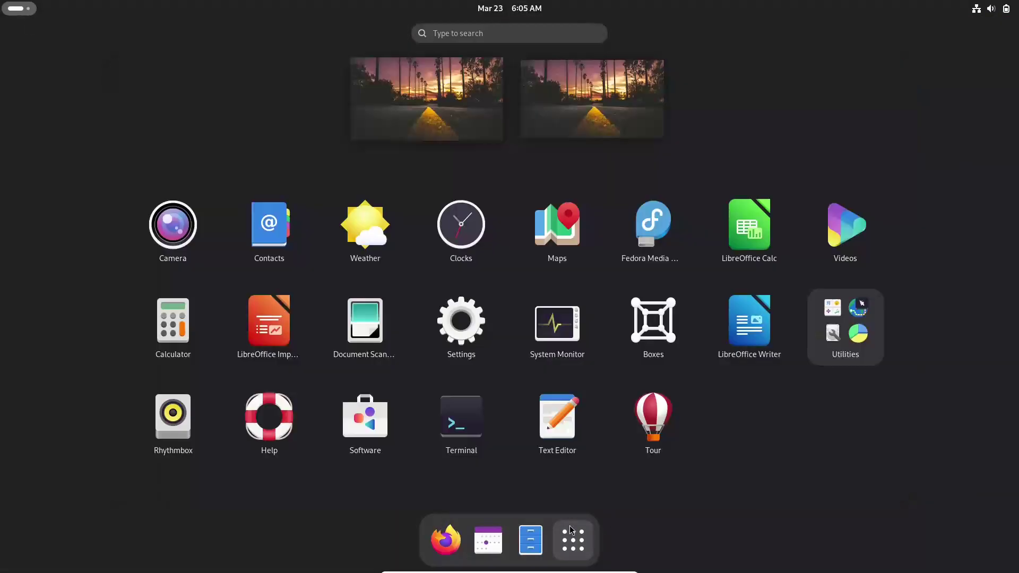
click(823, 334)
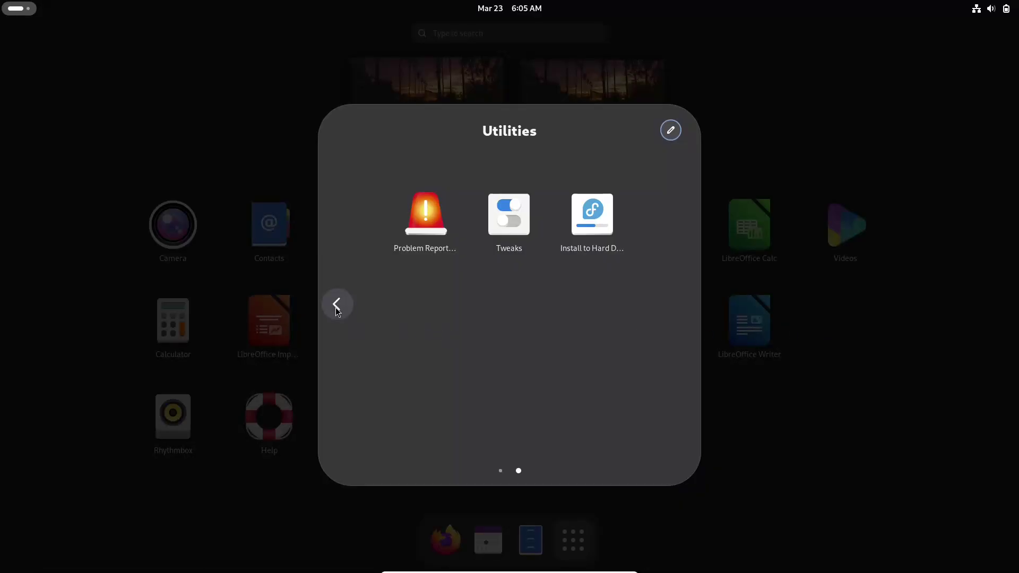
click(337, 305)
click(847, 459)
click(570, 540)
click(510, 400)
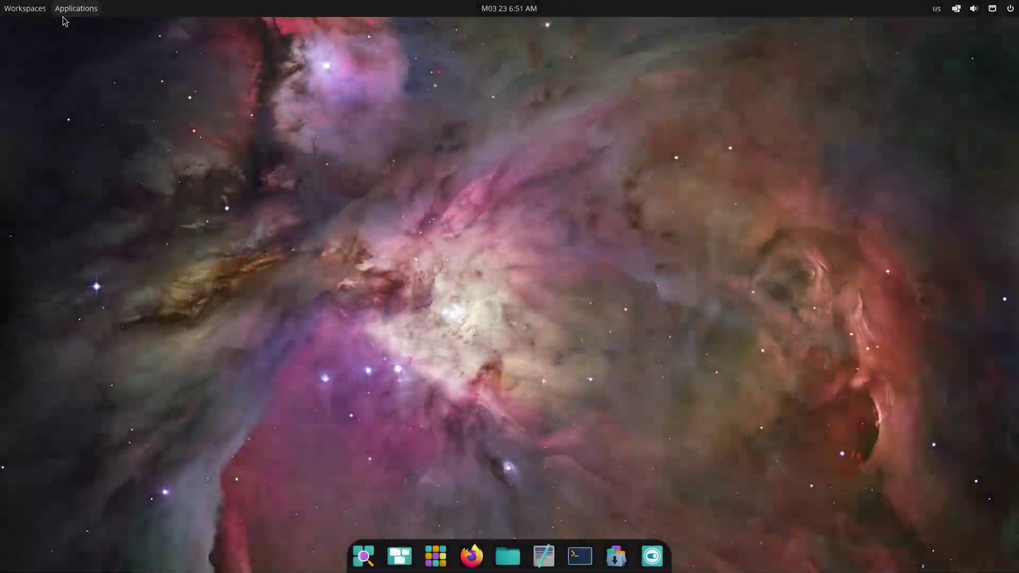
- Browse the COSMIC app library groups and the window, sound, network and power panel applets
click(65, 11)
click(510, 358)
click(553, 356)
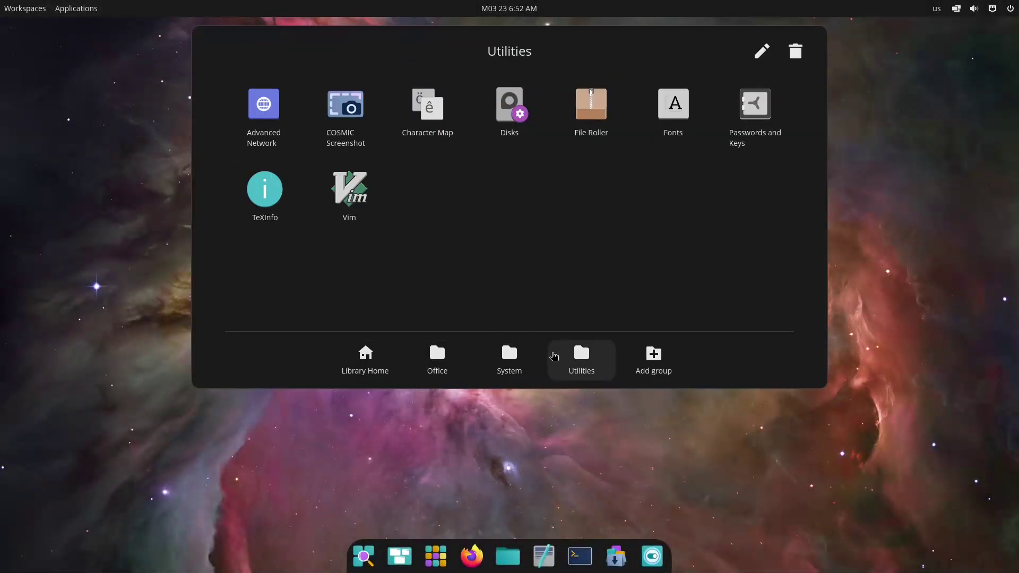
click(839, 183)
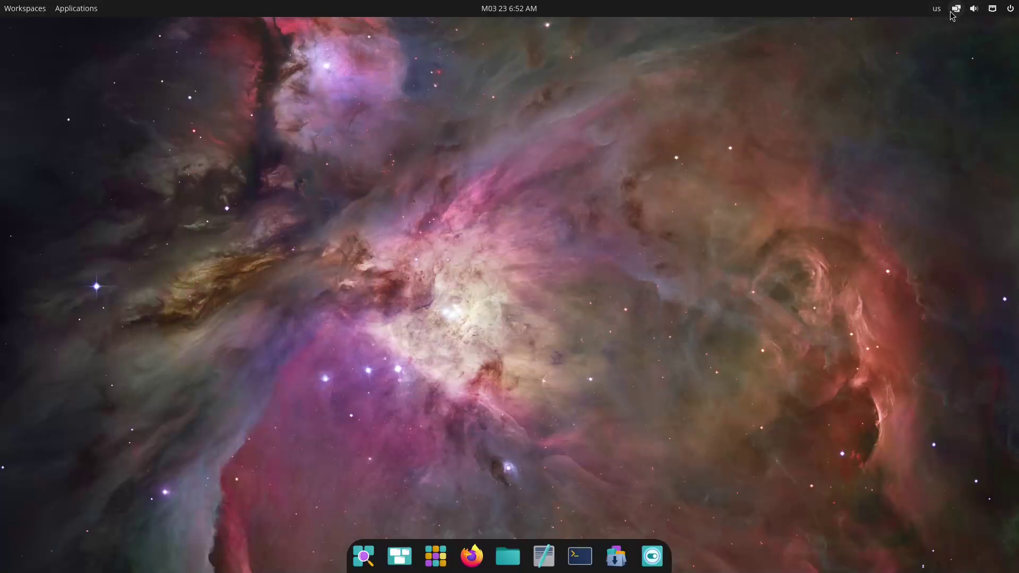
click(953, 12)
click(973, 10)
click(974, 9)
click(992, 13)
click(991, 10)
click(1007, 11)
click(1007, 11)
- Switch the desktop appearance to Light mode and maximize COSMIC Settings
right_click(405, 178)
click(435, 316)
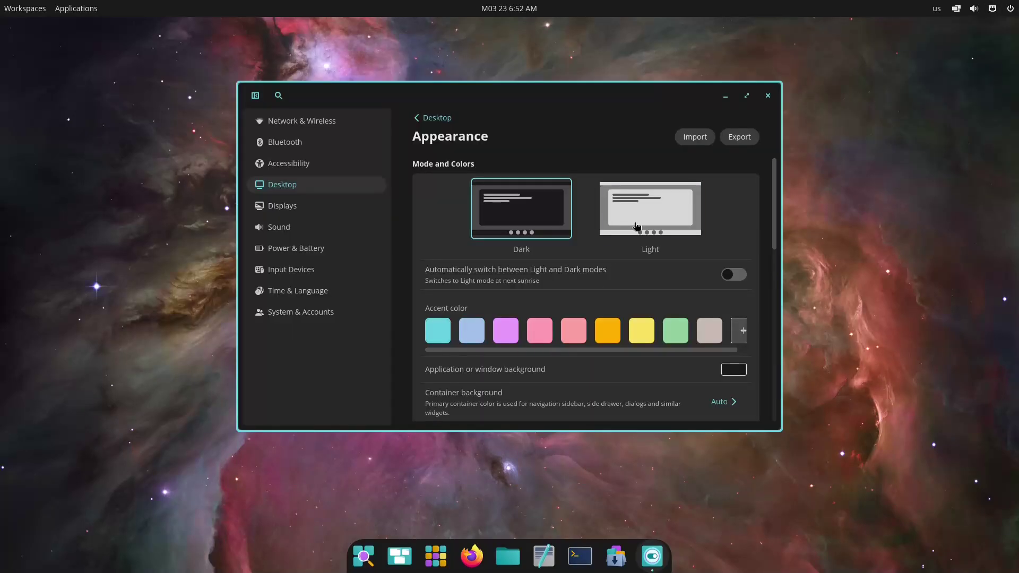
click(636, 226)
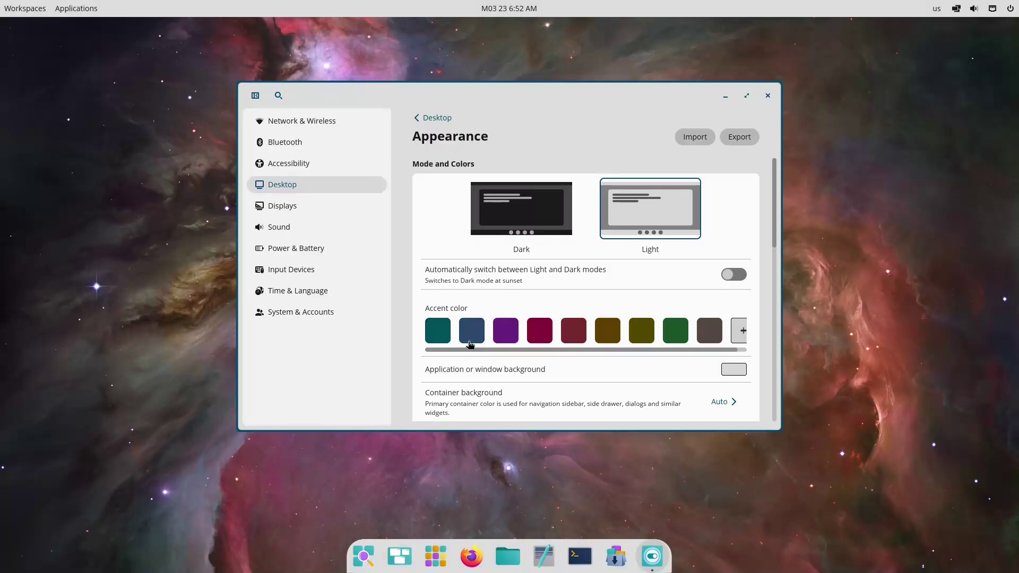
click(746, 95)
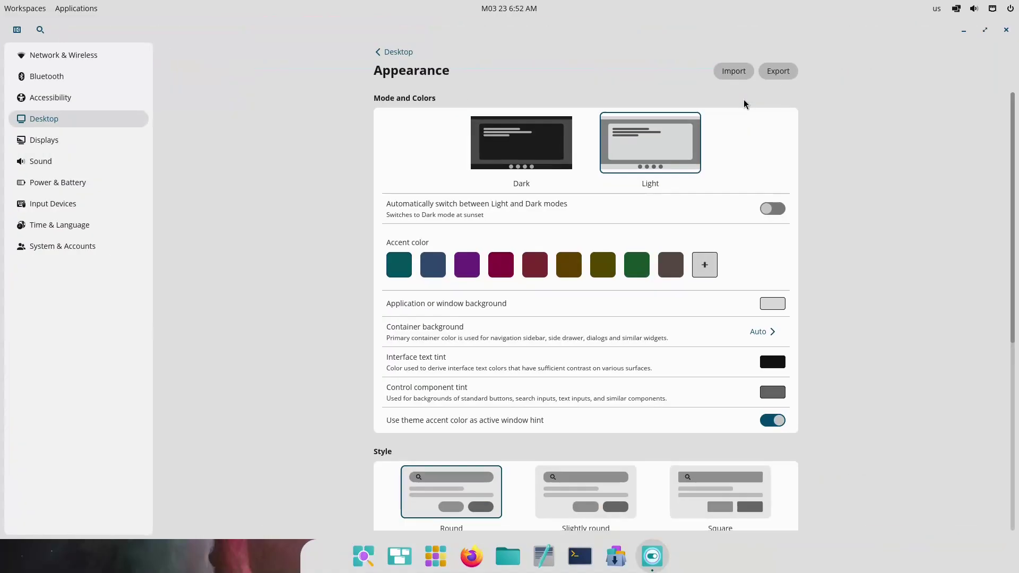
drag(1011, 321, 998, 411)
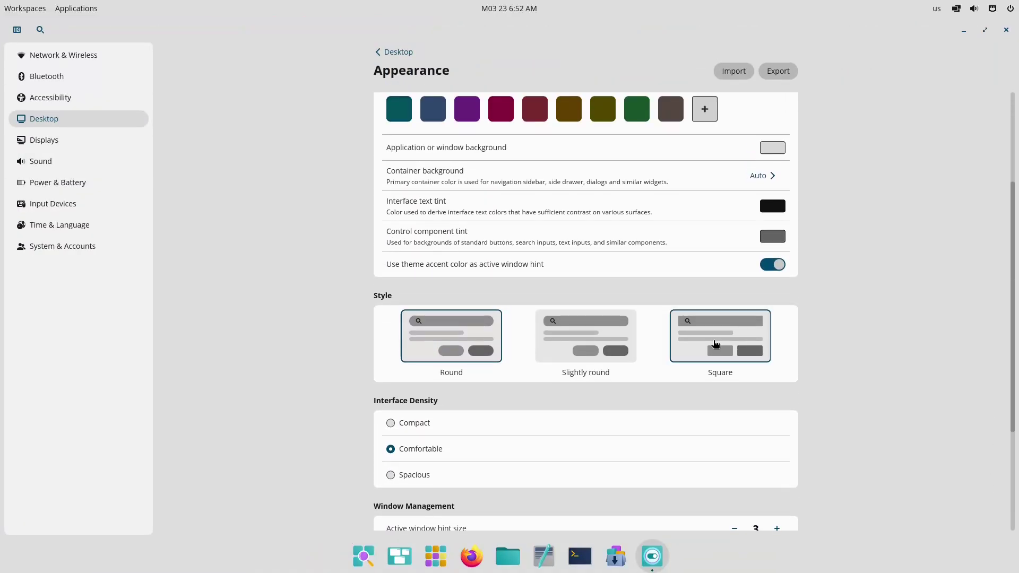
- In Desktop > Wallpaper, try the aurora and starfield images, then switch the source to Colors
click(114, 60)
click(111, 82)
click(110, 95)
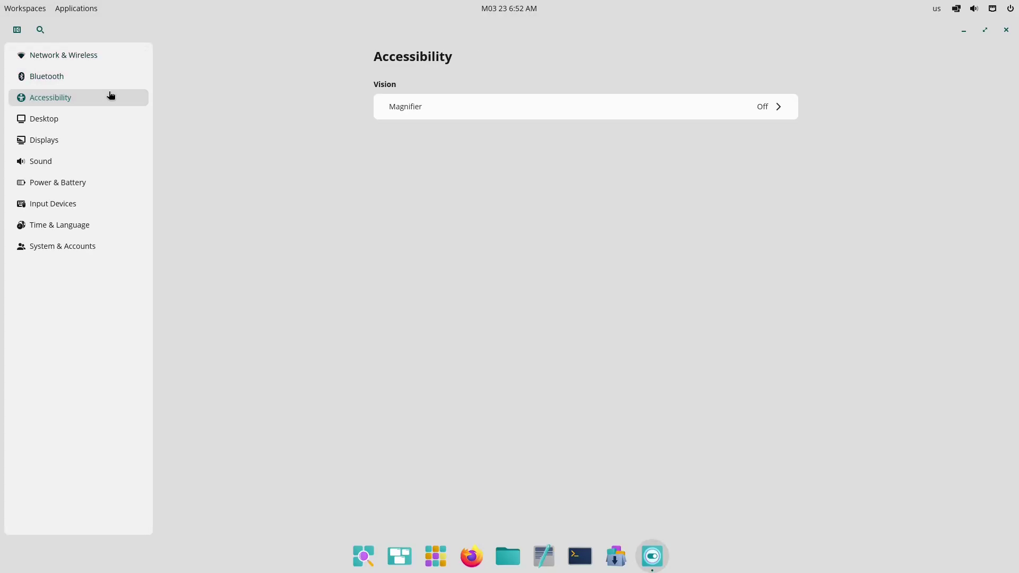
click(107, 117)
click(493, 112)
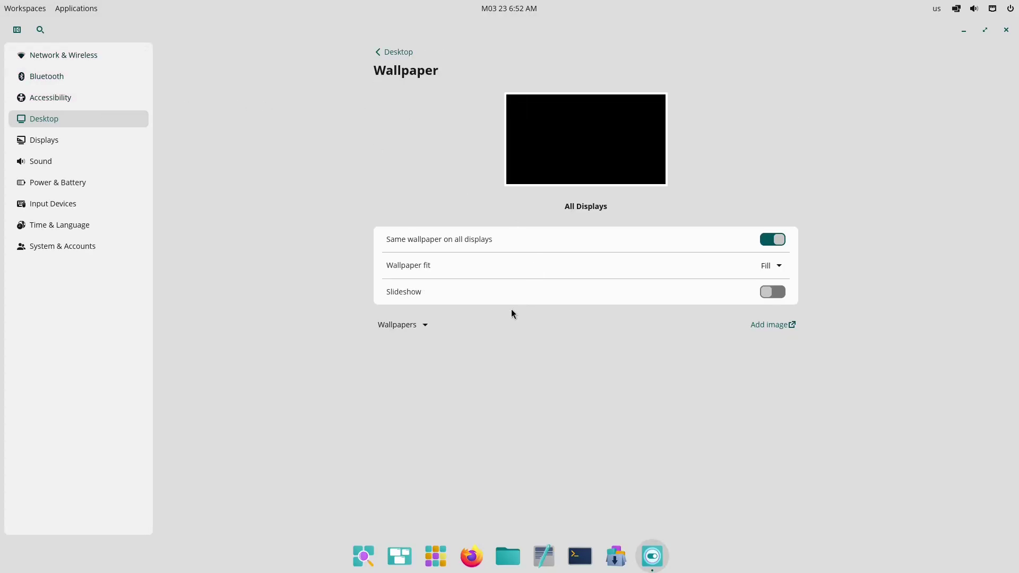
click(413, 332)
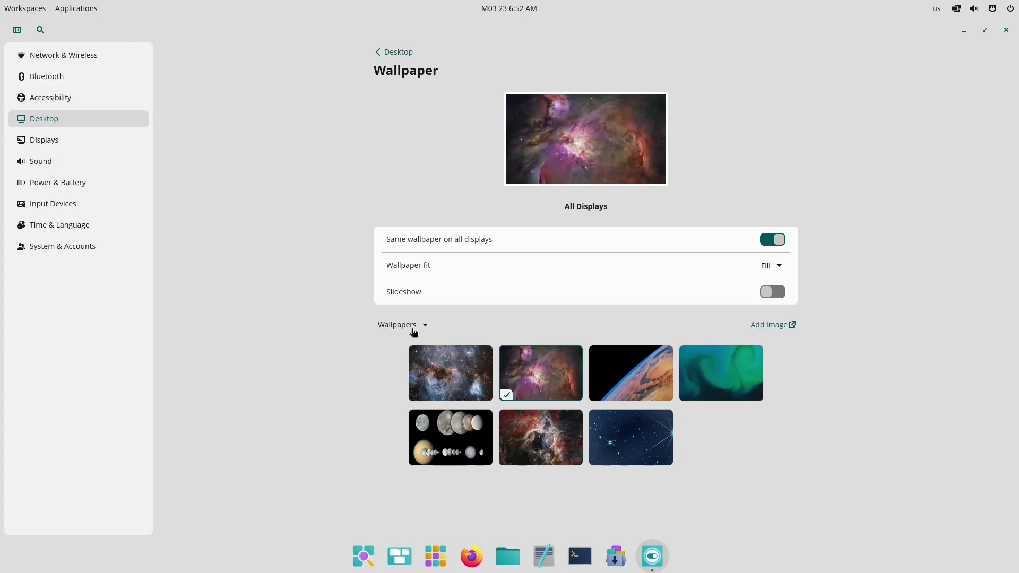
click(735, 391)
click(628, 441)
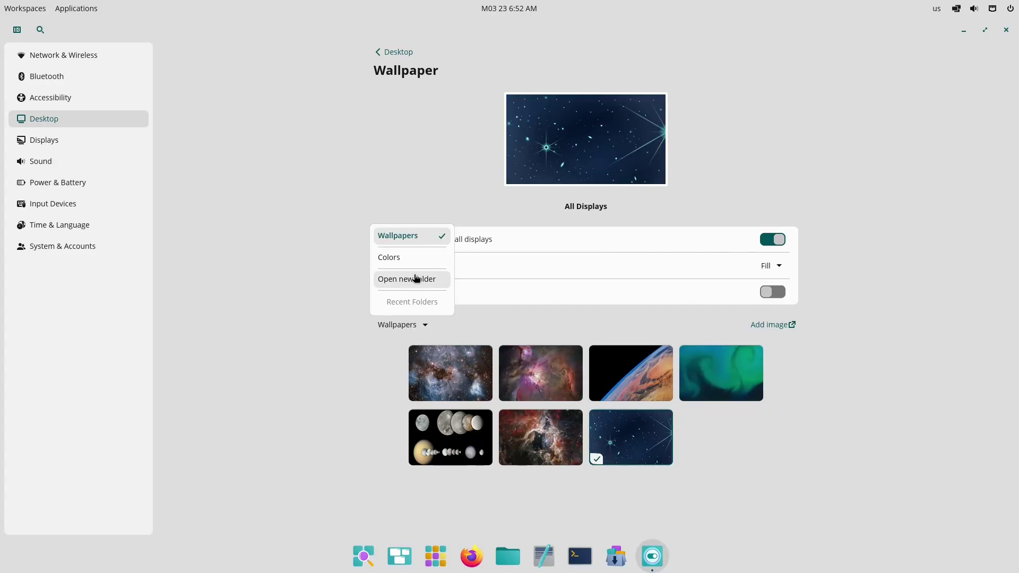
click(425, 323)
click(401, 255)
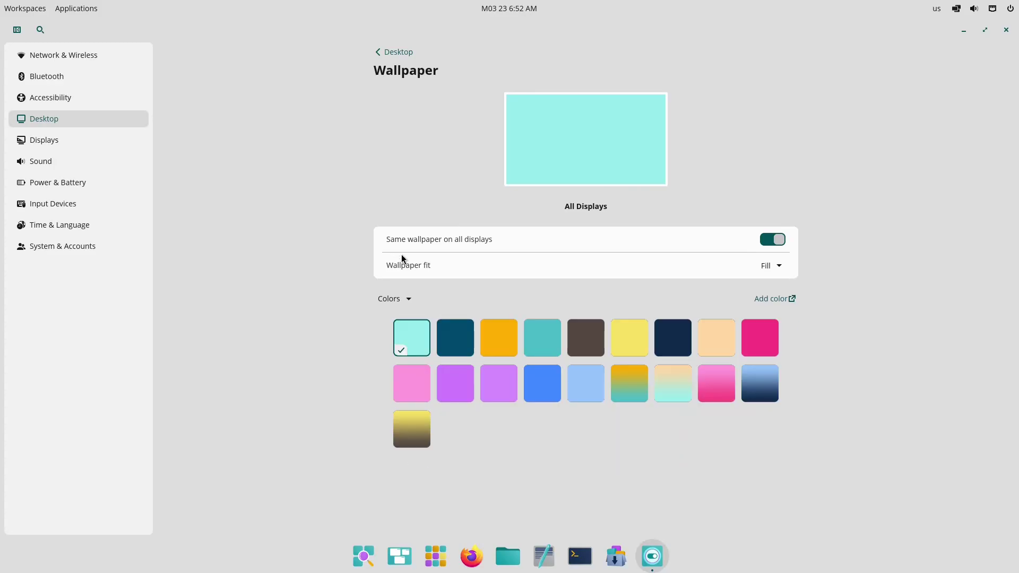